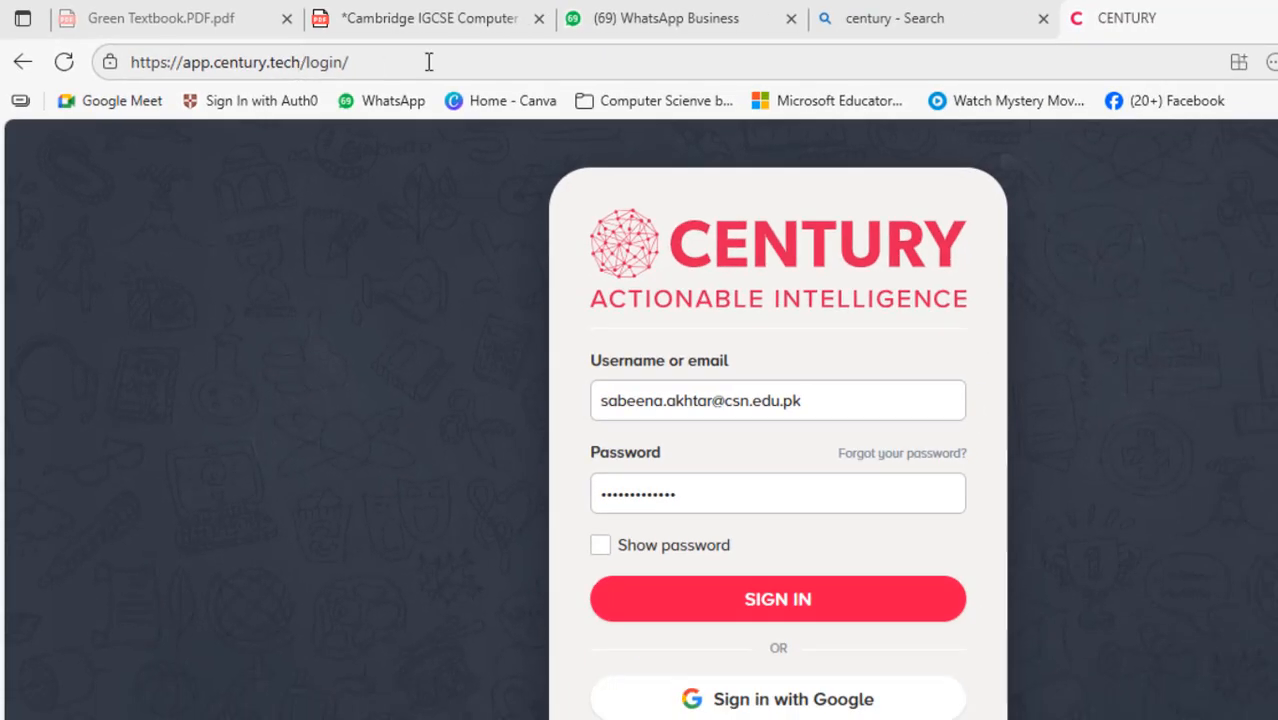
Step: Open the CENTURY login page from the Bing search results for "century"
{"action": "left_click", "coordinate": [897, 26]}
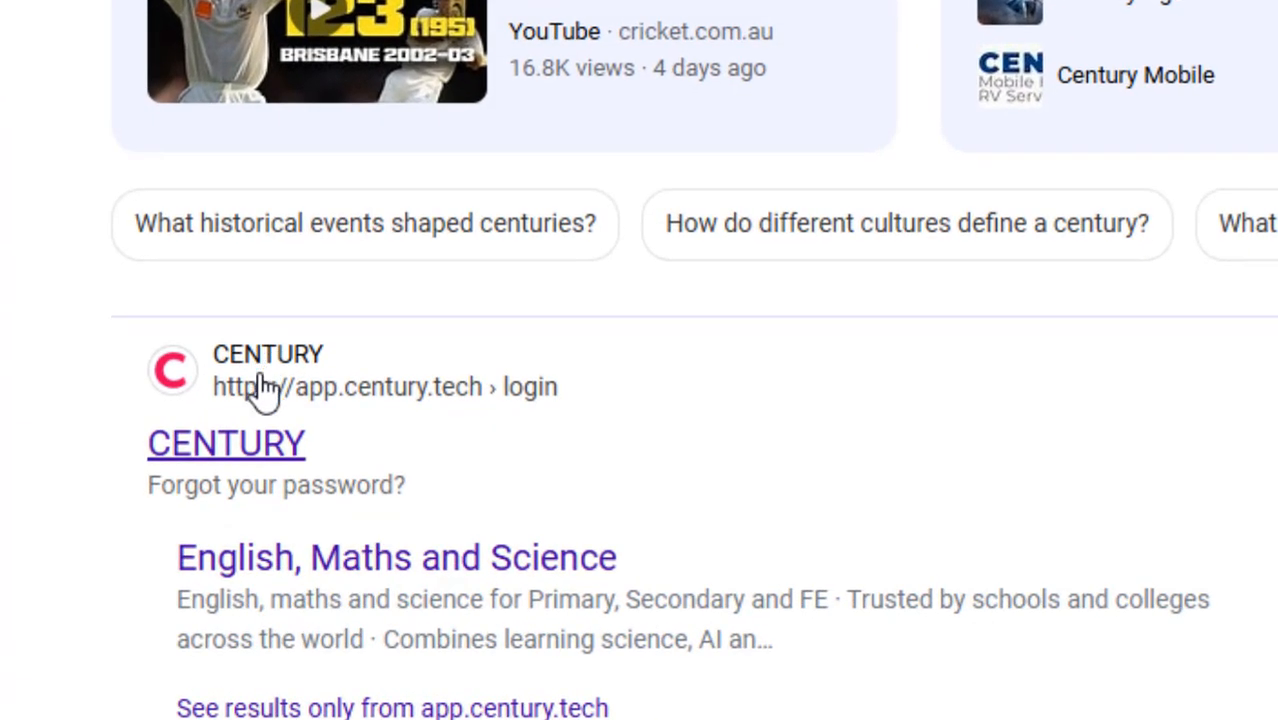
{"action": "scroll", "coordinate": [276, 389], "scroll_direction": "up", "scroll_amount": 5}
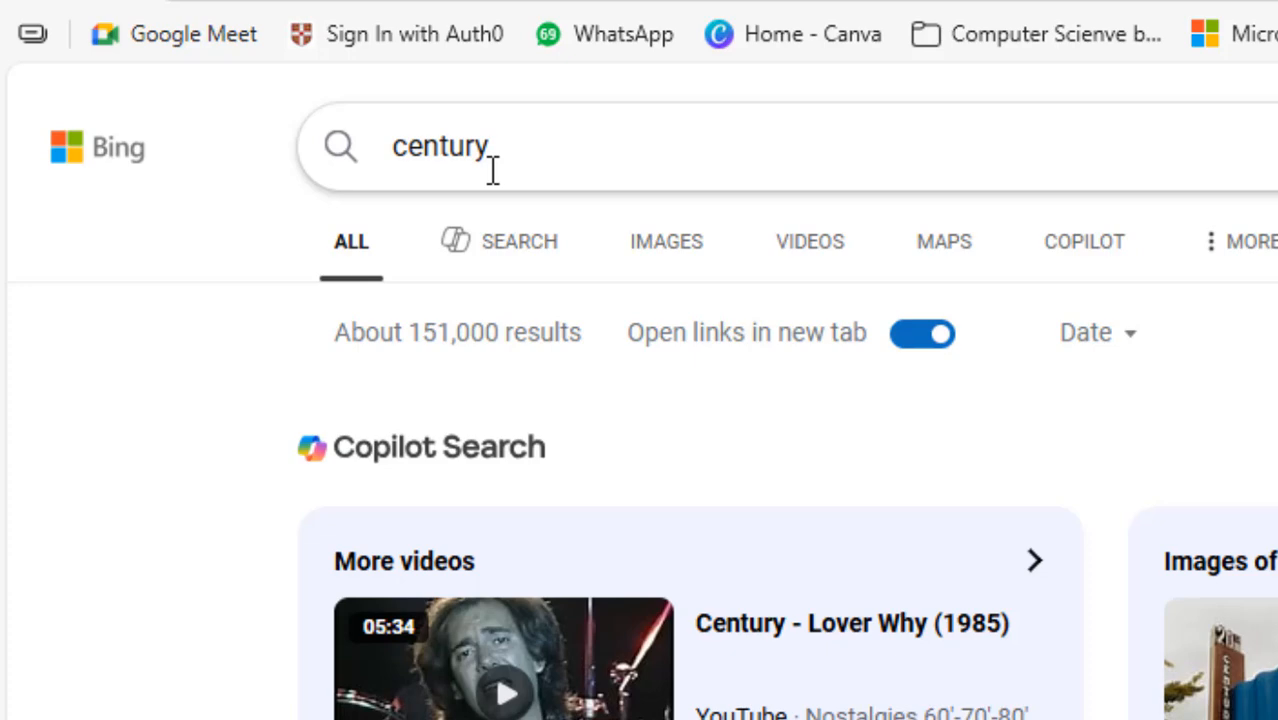
{"action": "scroll", "coordinate": [256, 178], "scroll_direction": "down", "scroll_amount": 5}
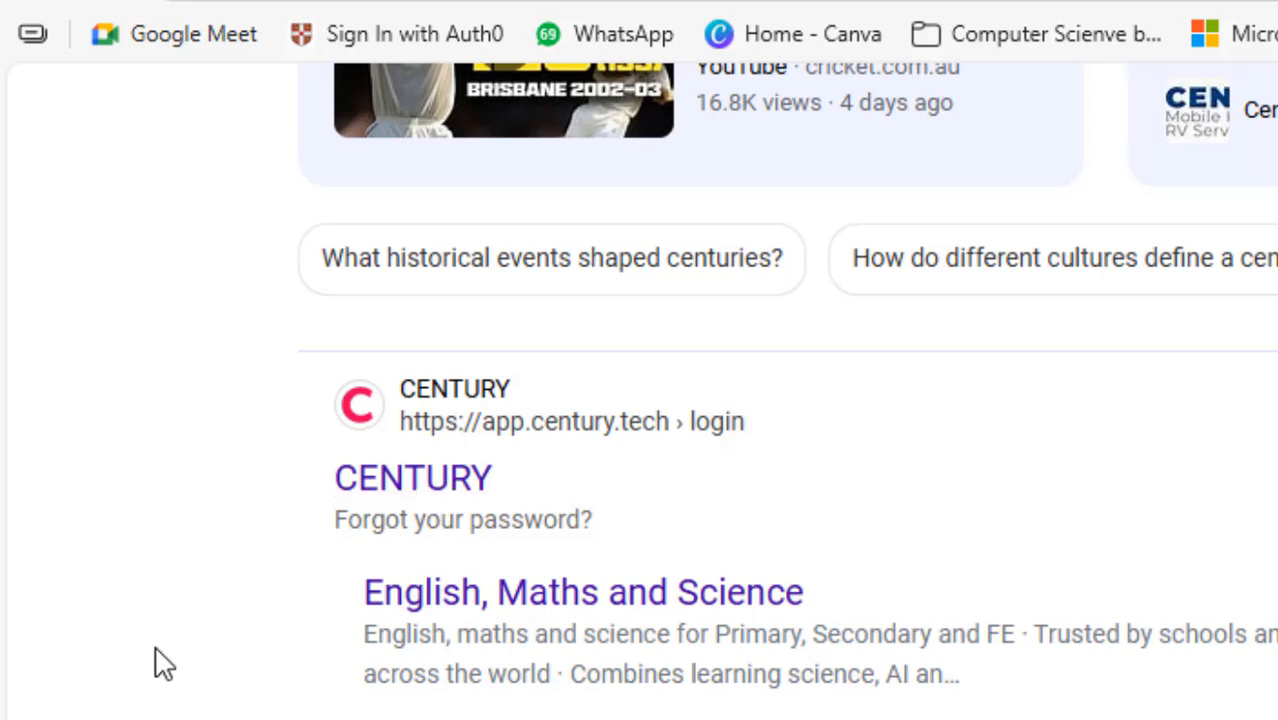
{"action": "left_click", "coordinate": [248, 512]}
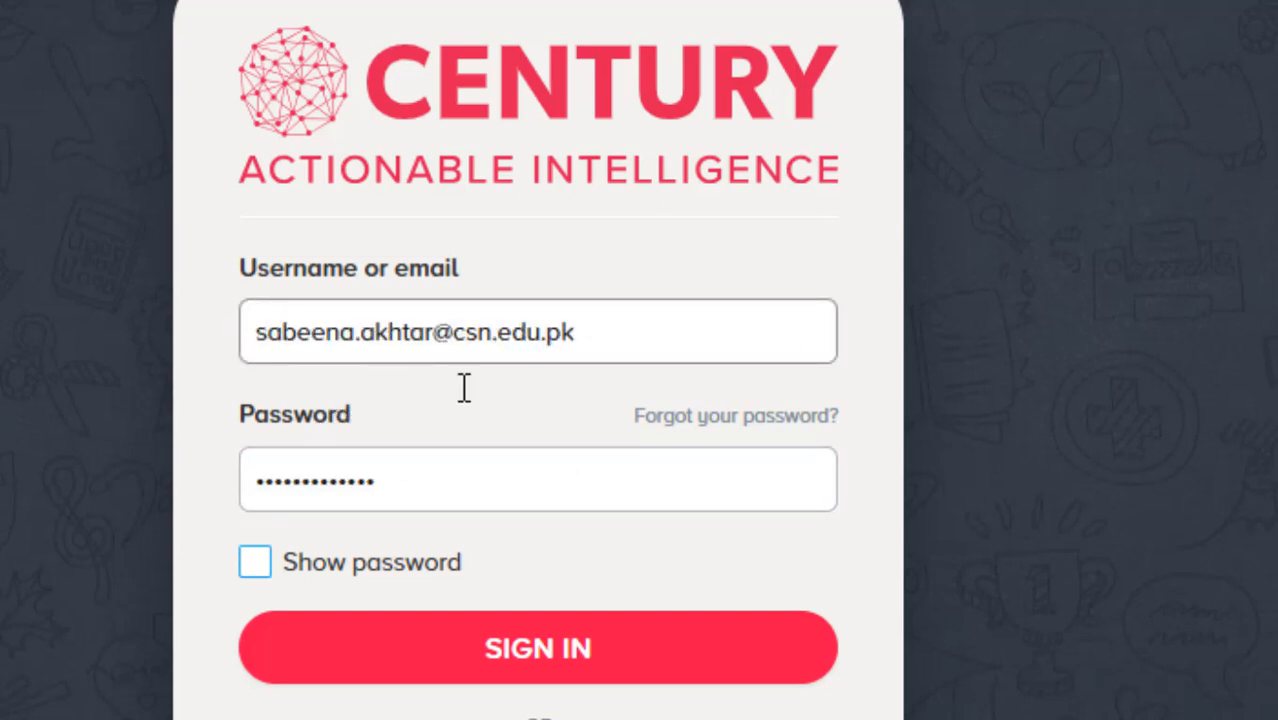
Step: Sign in to CENTURY with the prefilled email and password, and save the login in the browser
{"action": "left_click", "coordinate": [366, 494]}
{"action": "left_click", "coordinate": [470, 650]}
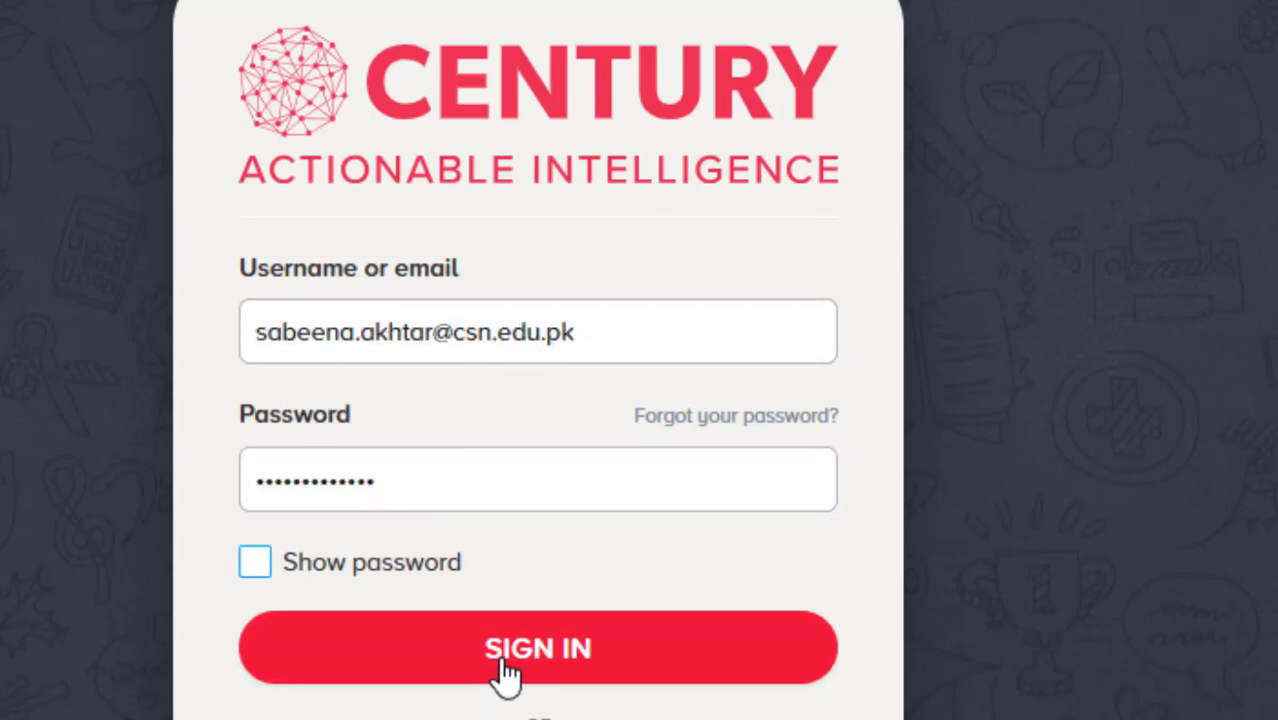
{"action": "left_click", "coordinate": [530, 658]}
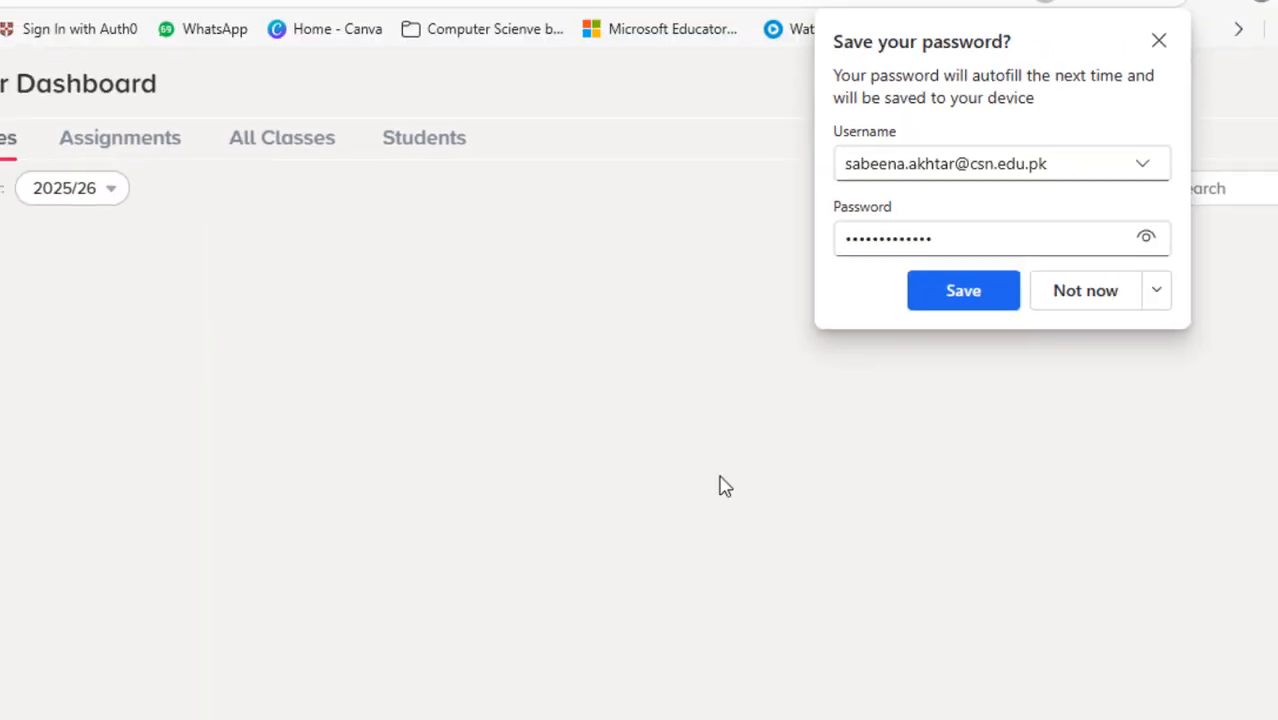
{"action": "left_click", "coordinate": [938, 312]}
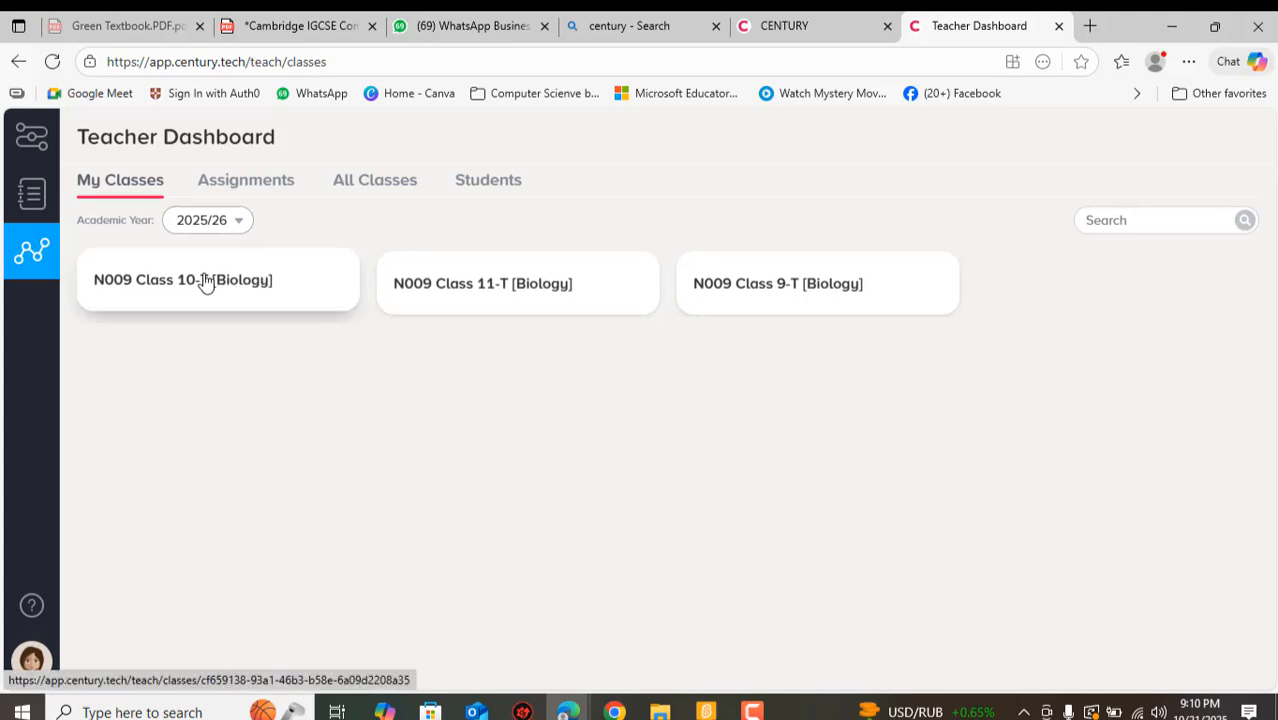
Step: Review the student activity overview of N009 Class 9-T [Biology] and return to the class list
{"action": "left_click", "coordinate": [752, 294]}
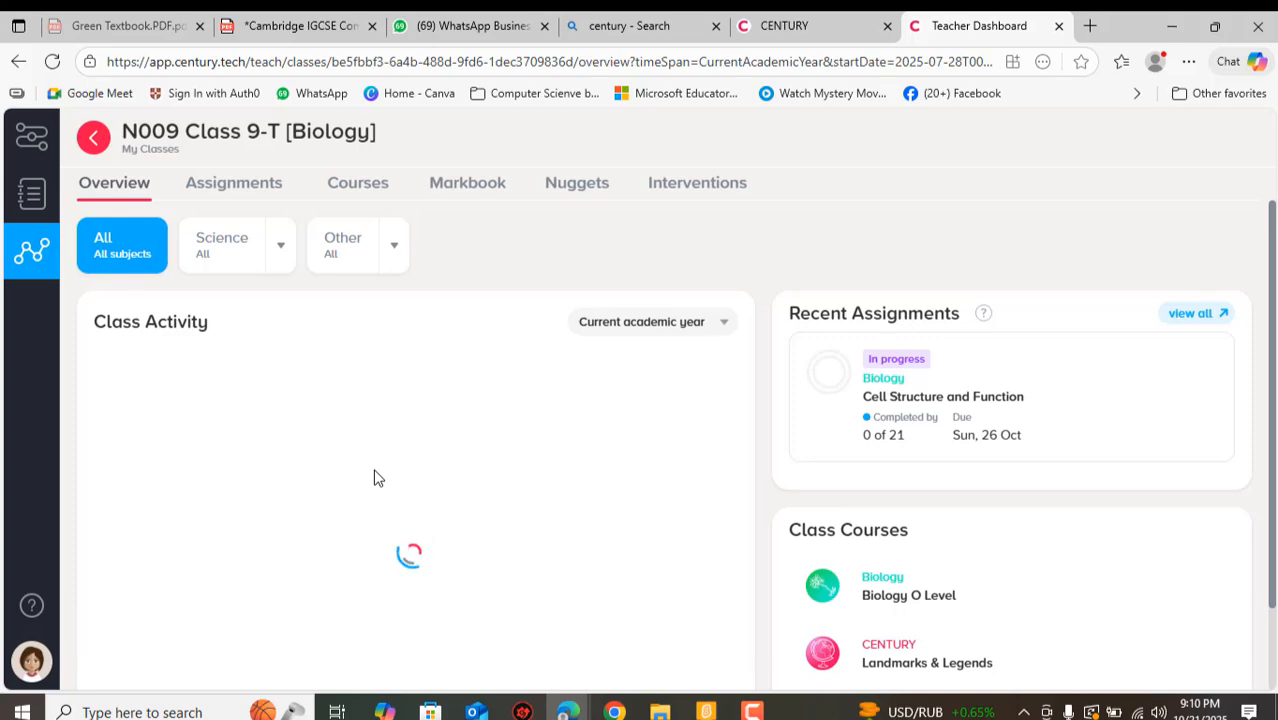
{"action": "scroll", "coordinate": [373, 478], "scroll_direction": "down", "scroll_amount": 5}
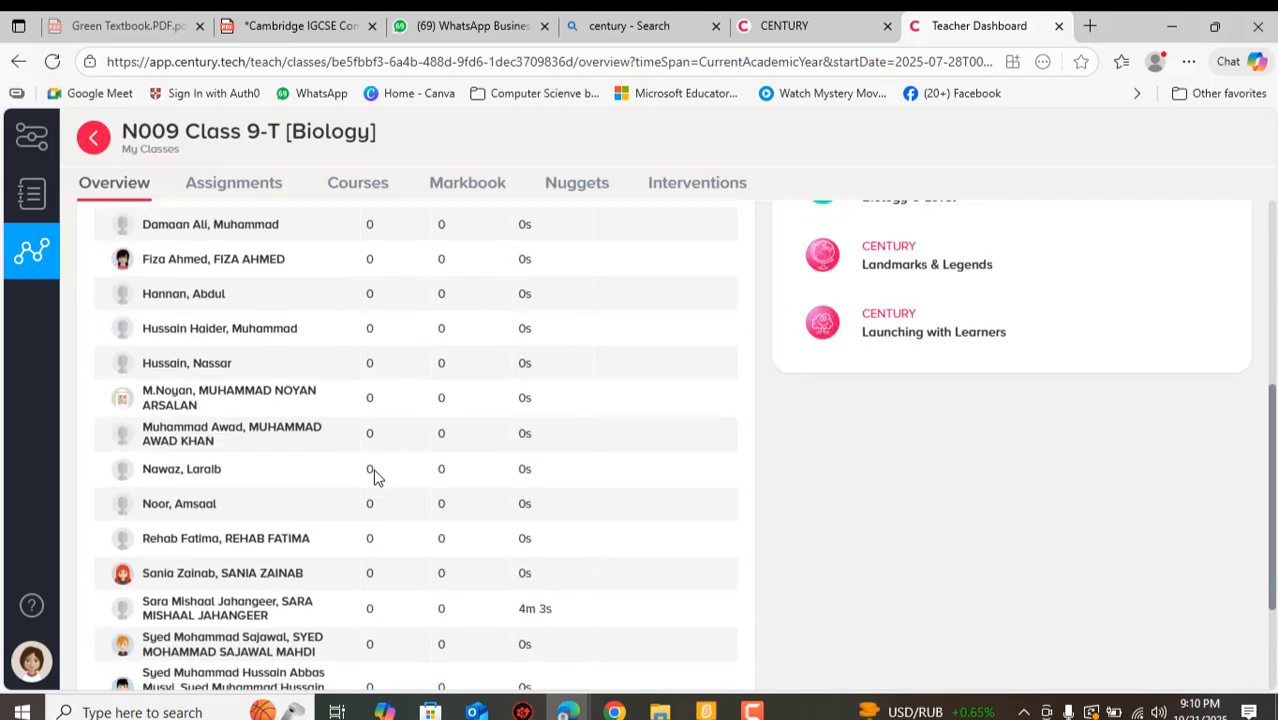
{"action": "scroll", "coordinate": [373, 478], "scroll_direction": "up", "scroll_amount": 6}
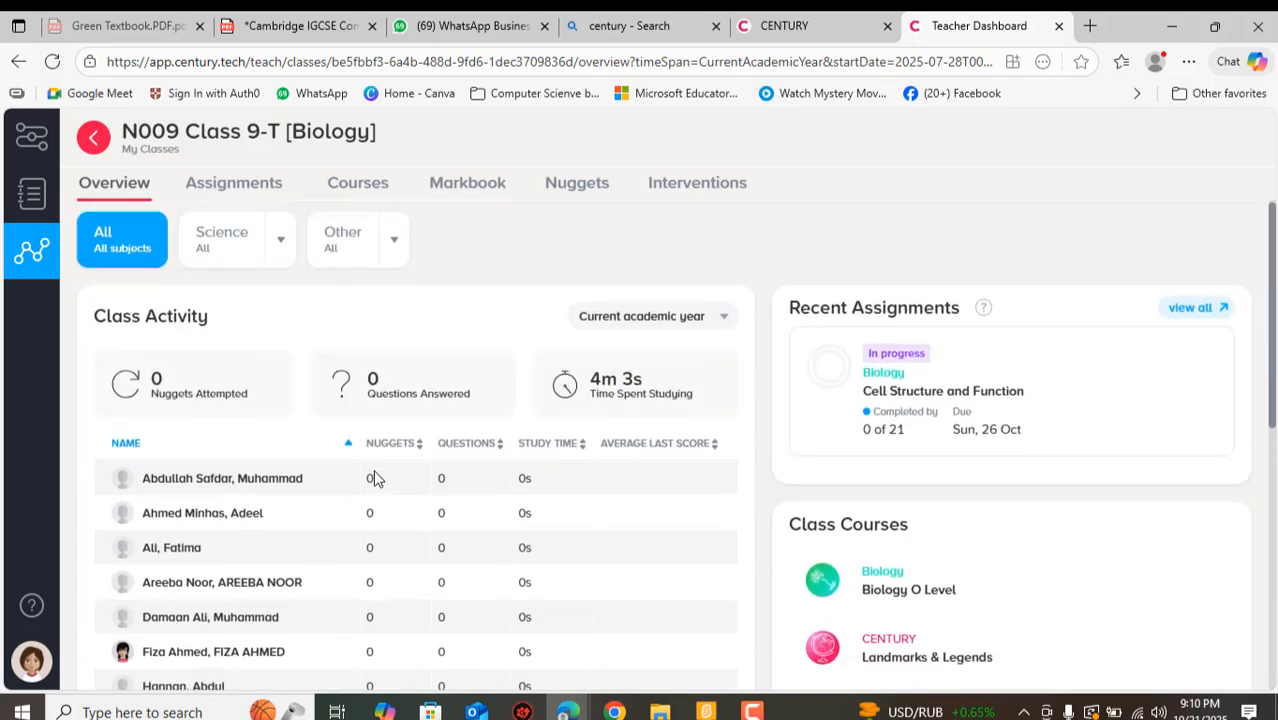
{"action": "left_click", "coordinate": [92, 138]}
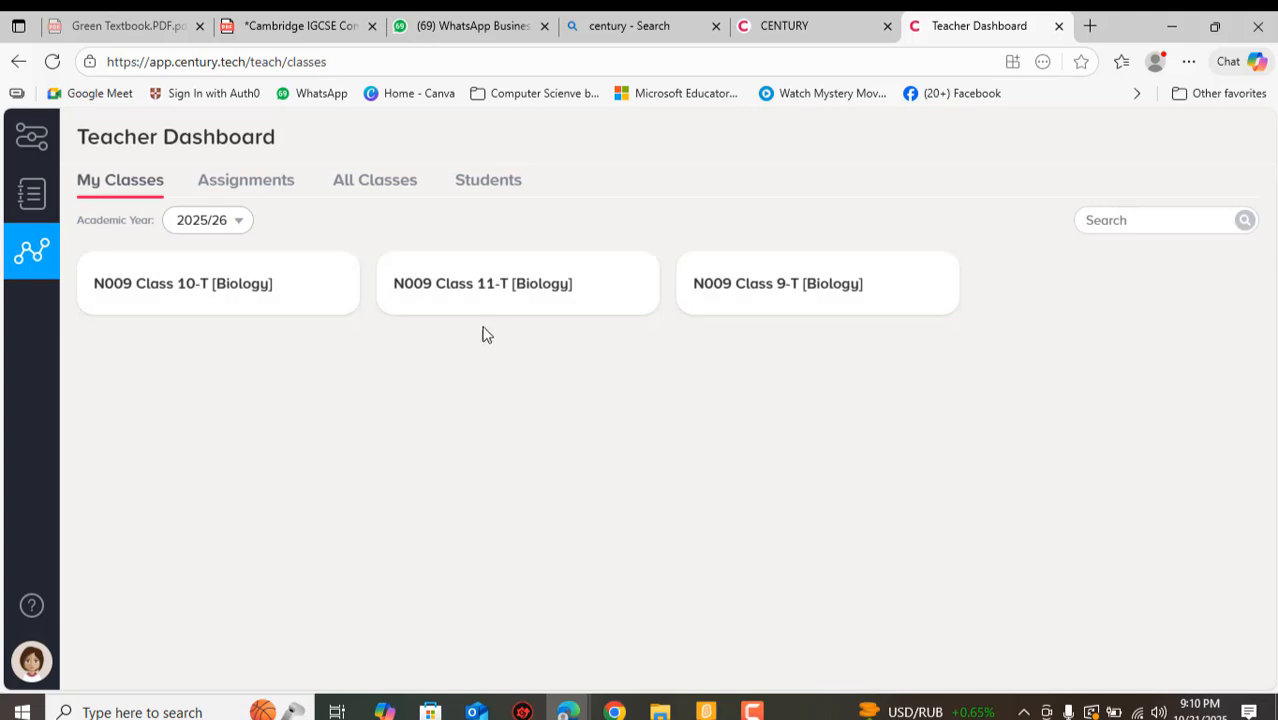
Step: Review the student activity and average scores of N009 Class 11-T [Biology] and return to the class list
{"action": "left_click", "coordinate": [482, 297]}
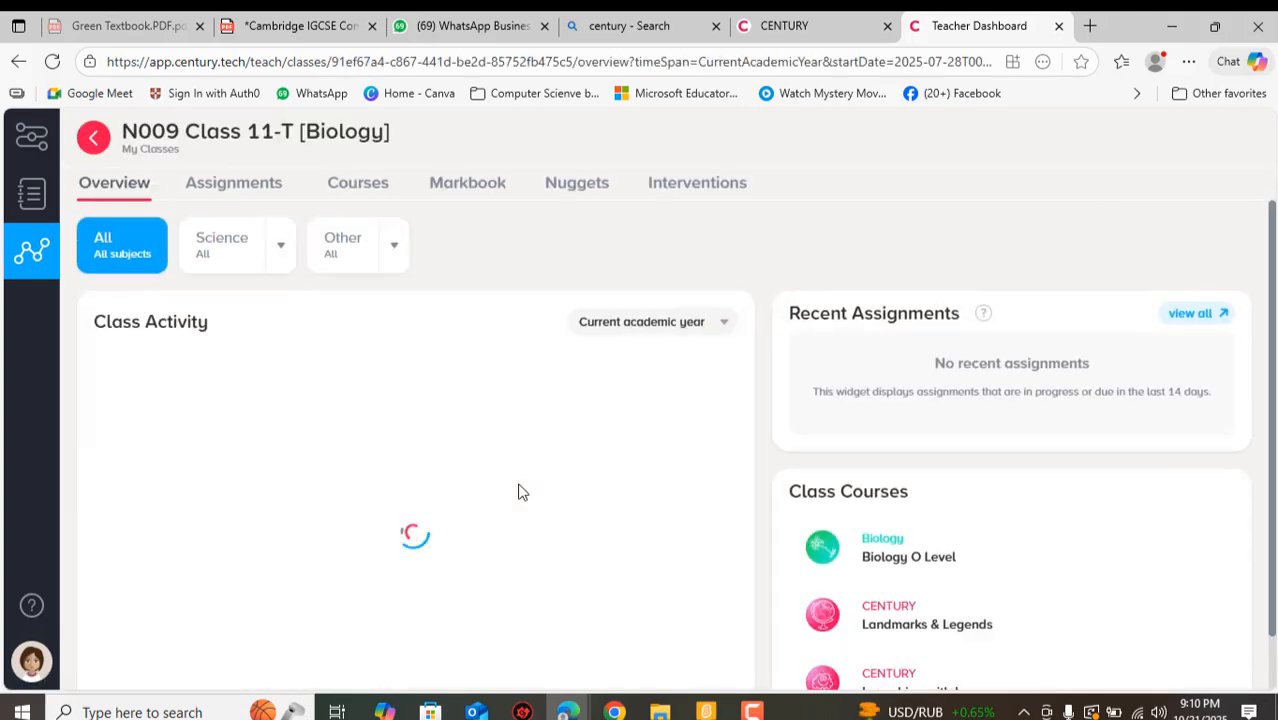
{"action": "scroll", "coordinate": [522, 480], "scroll_direction": "down", "scroll_amount": 6}
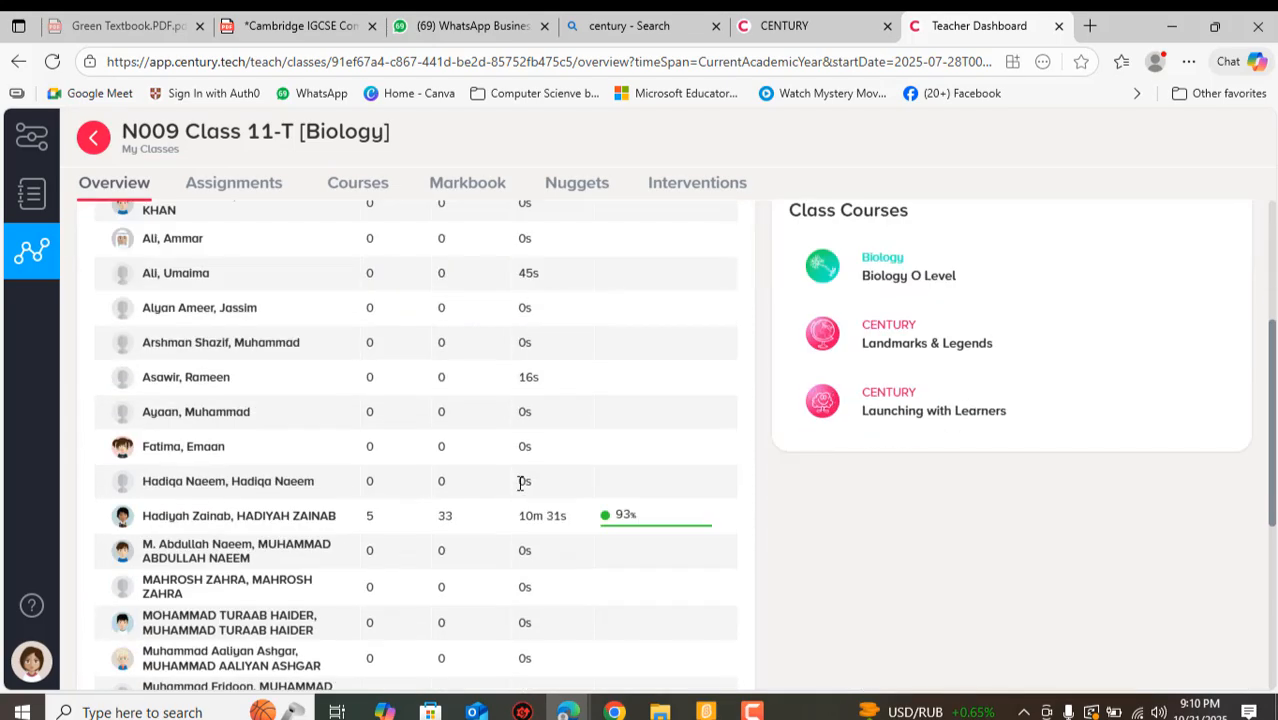
{"action": "scroll", "coordinate": [607, 375], "scroll_direction": "up", "scroll_amount": 1}
{"action": "scroll", "coordinate": [607, 375], "scroll_direction": "up", "scroll_amount": 1}
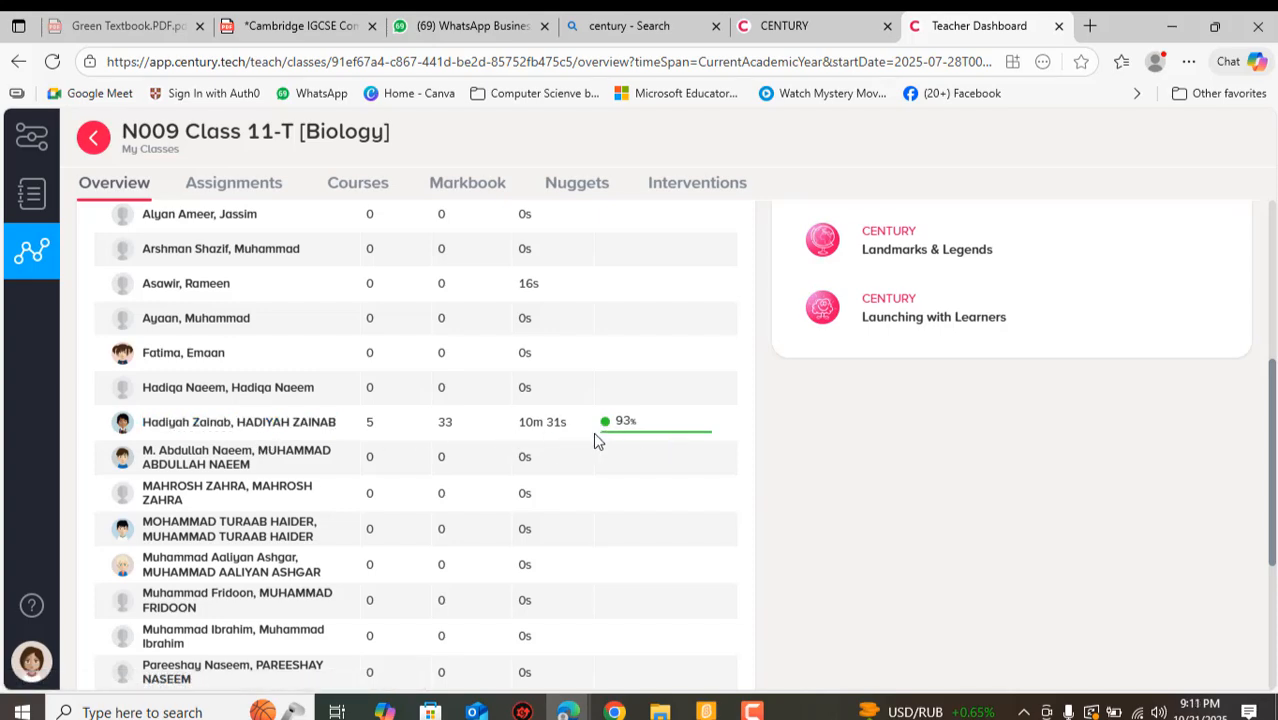
{"action": "scroll", "coordinate": [548, 437], "scroll_direction": "down", "scroll_amount": 3}
{"action": "scroll", "coordinate": [548, 437], "scroll_direction": "up", "scroll_amount": 6}
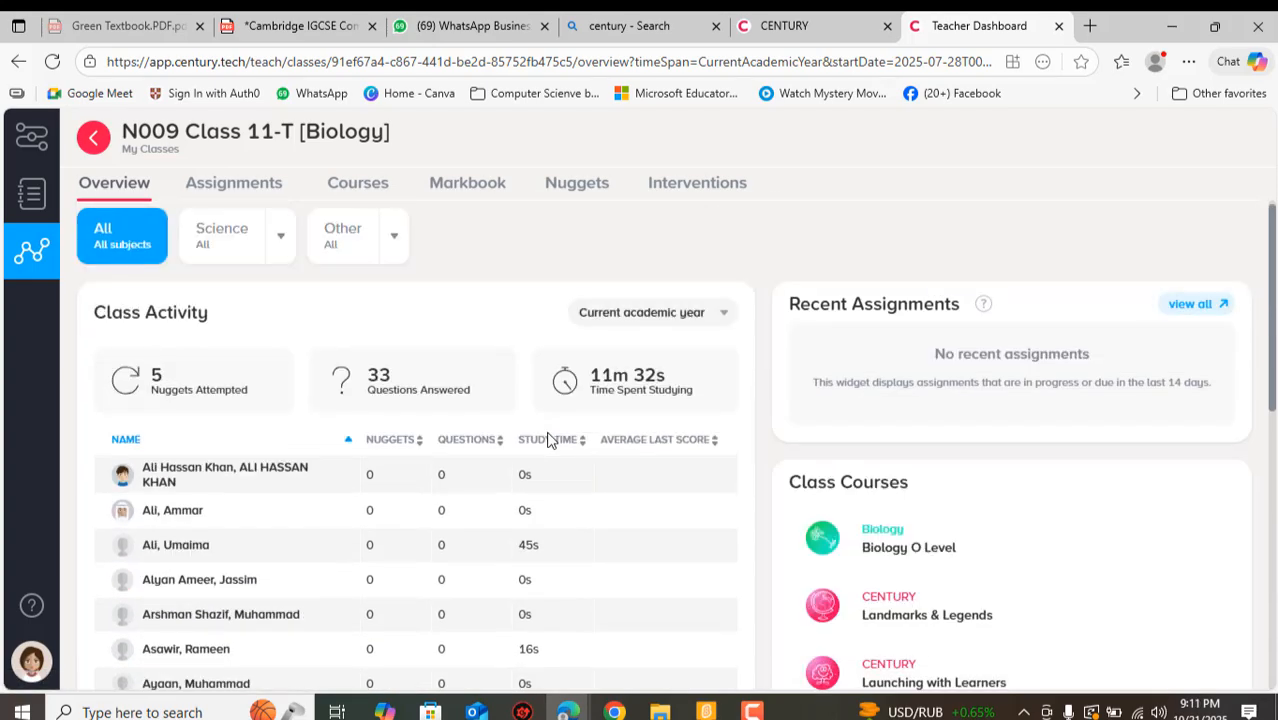
{"action": "left_click", "coordinate": [93, 138]}
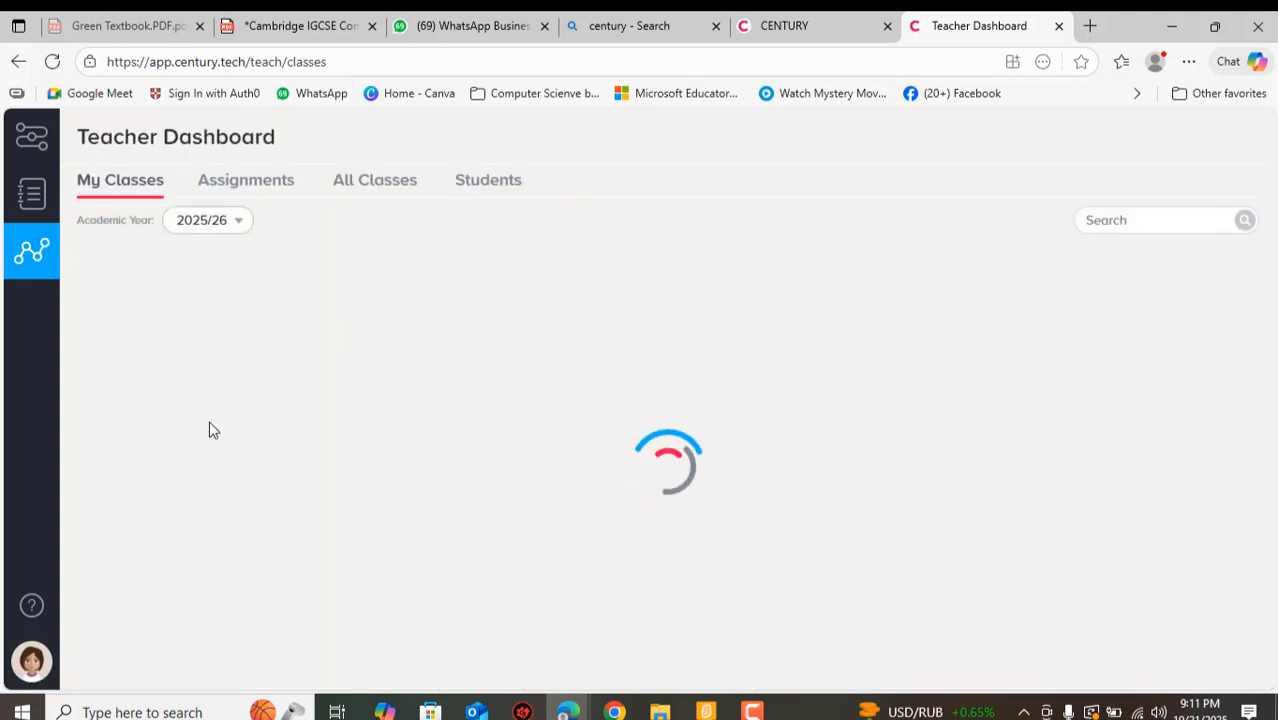
Step: Review the student activity overview of N009 Class 10-T [Biology] and return to the class list
{"action": "left_click", "coordinate": [193, 290]}
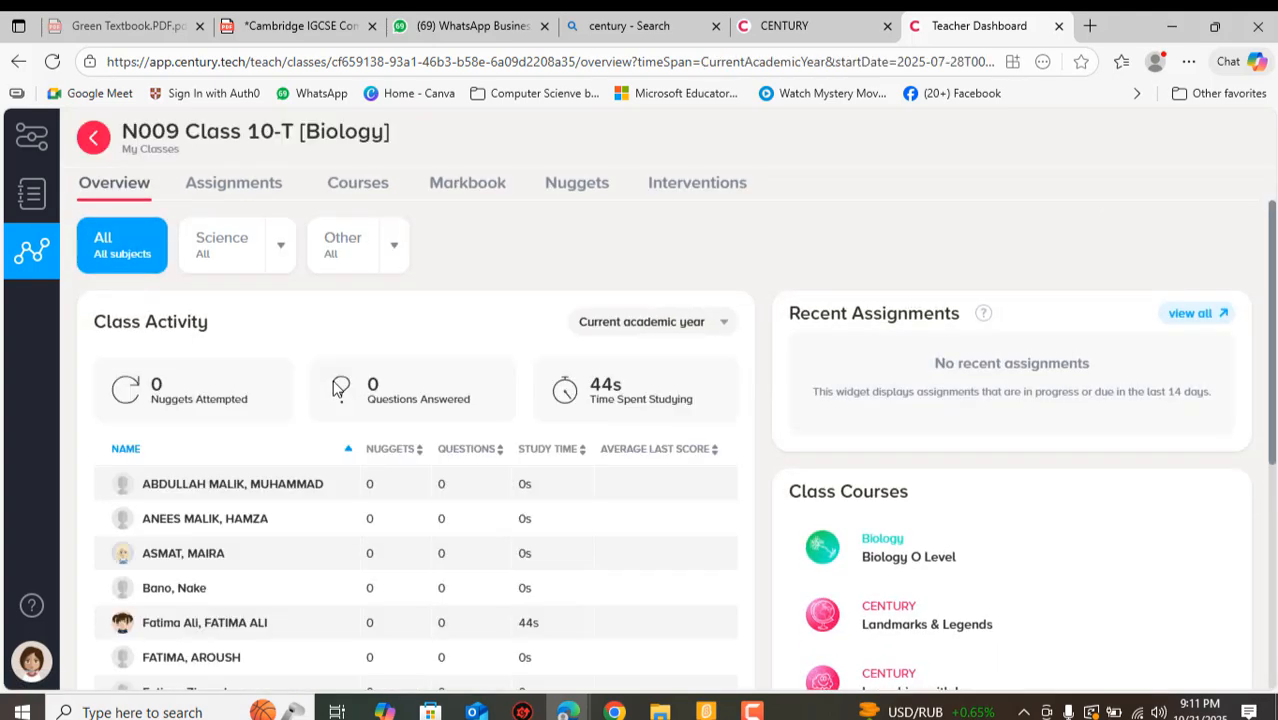
{"action": "scroll", "coordinate": [340, 388], "scroll_direction": "down", "scroll_amount": 4}
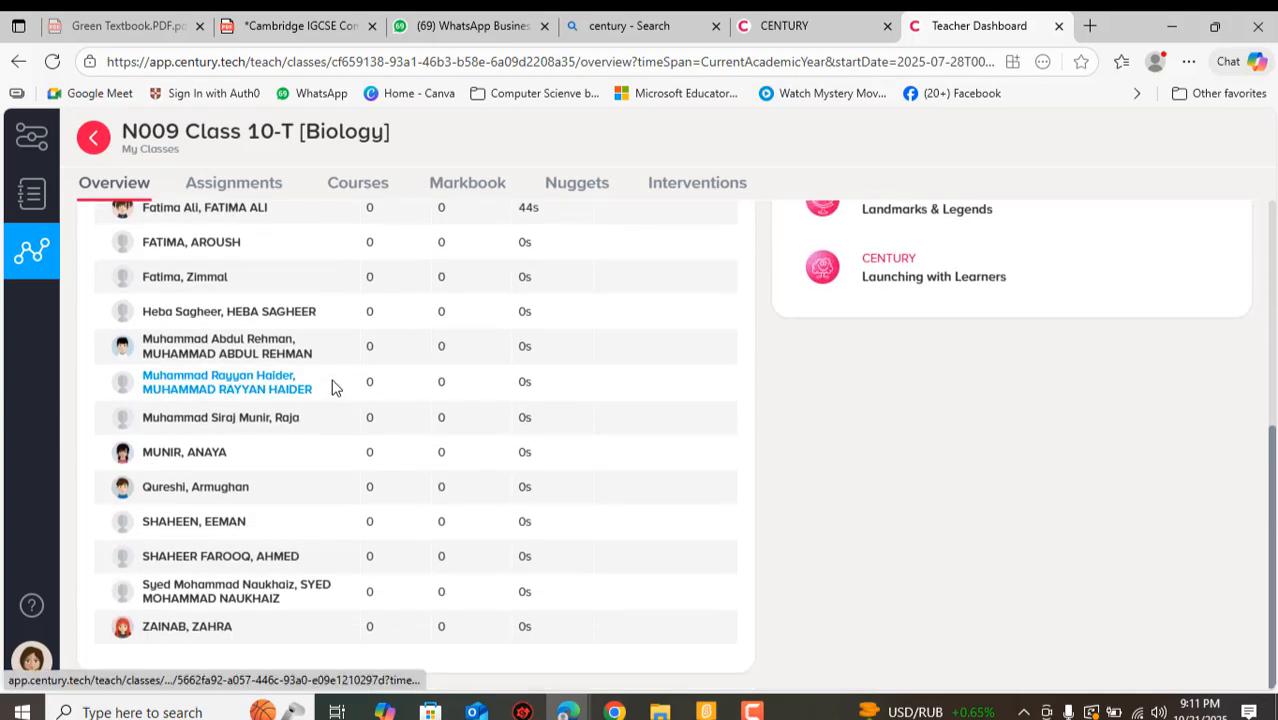
{"action": "scroll", "coordinate": [335, 388], "scroll_direction": "up", "scroll_amount": 4}
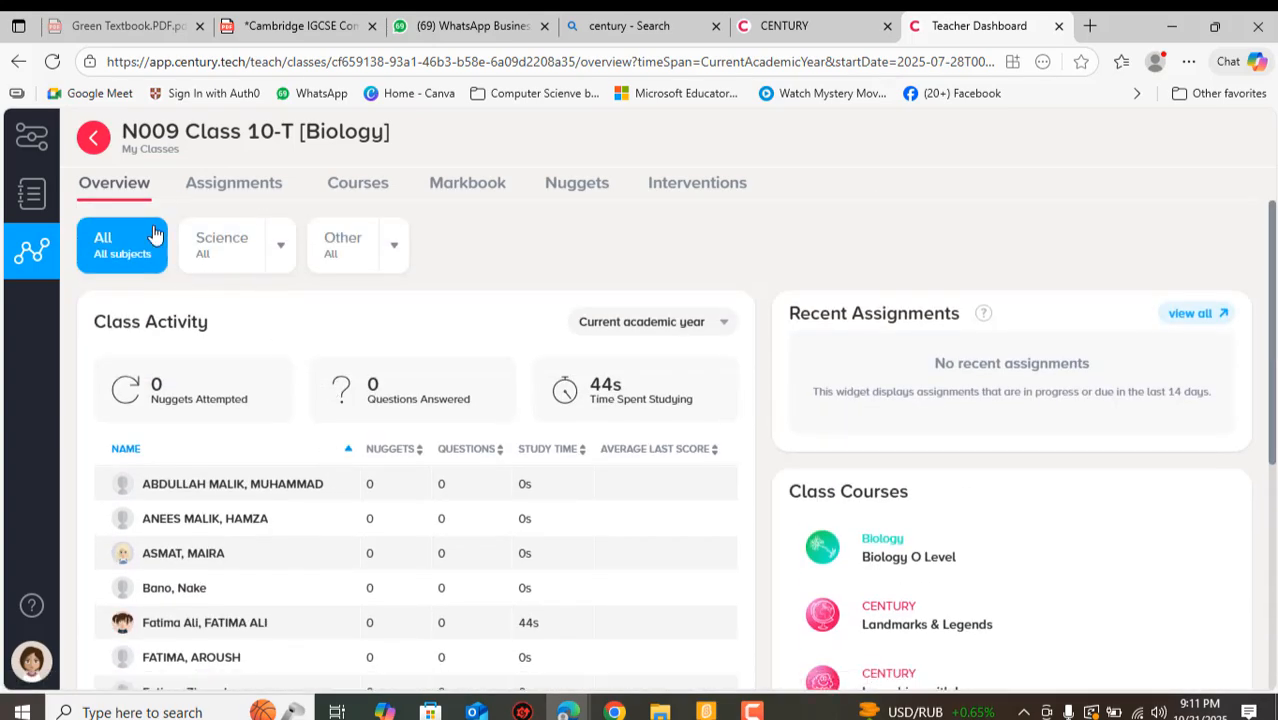
{"action": "left_click", "coordinate": [90, 145]}
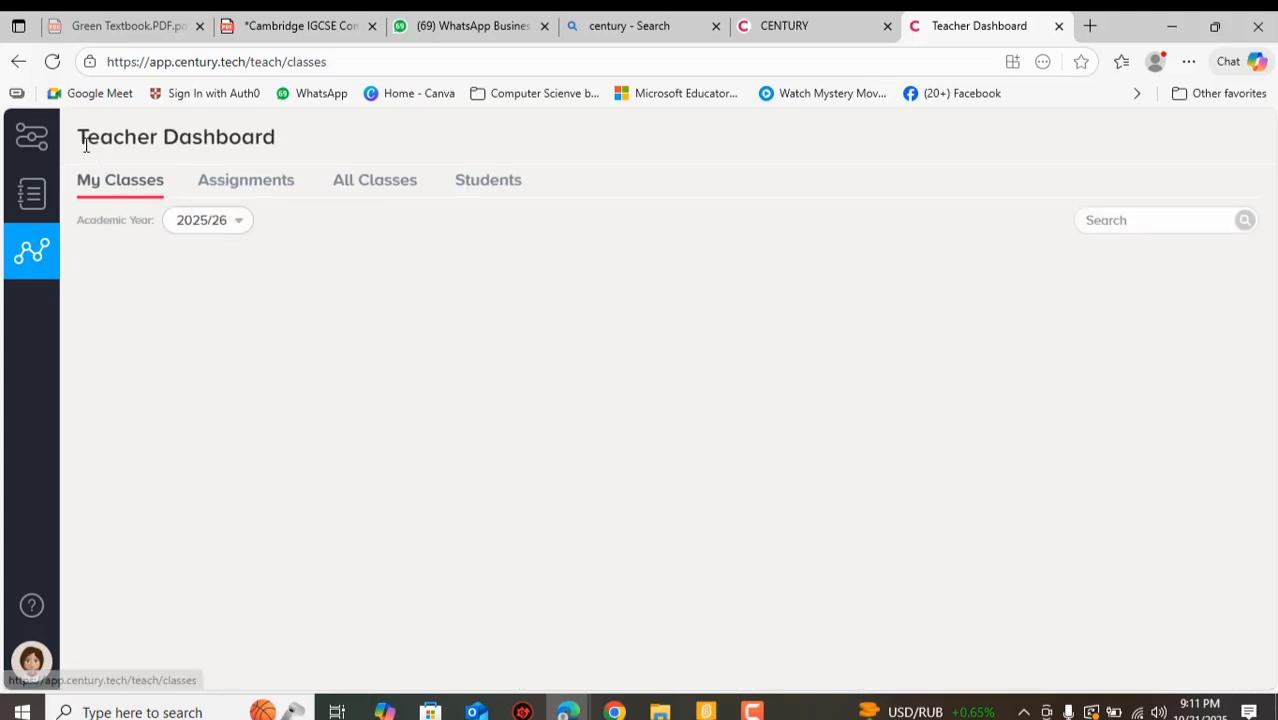
Step: Start a new assignment for classes from the Assignments page and choose only N009 Class 10-T [Biology]
{"action": "left_click", "coordinate": [245, 192]}
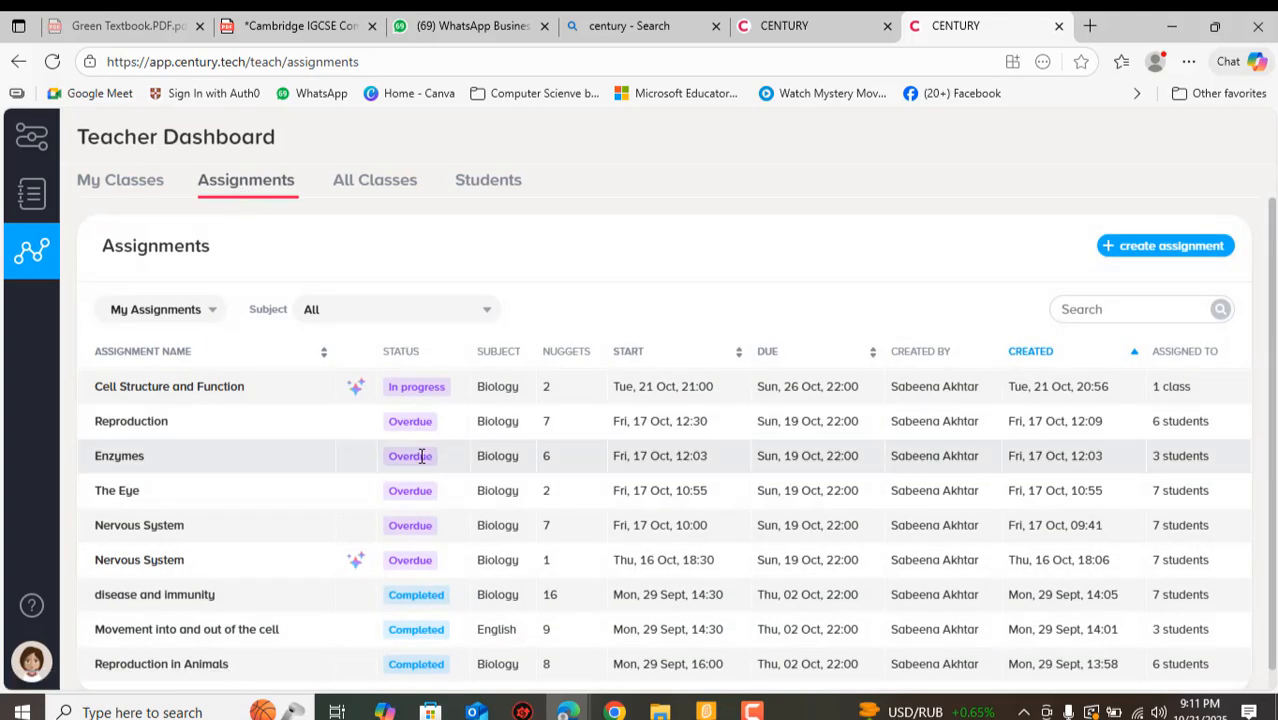
{"action": "scroll", "coordinate": [421, 450], "scroll_direction": "down", "scroll_amount": 1}
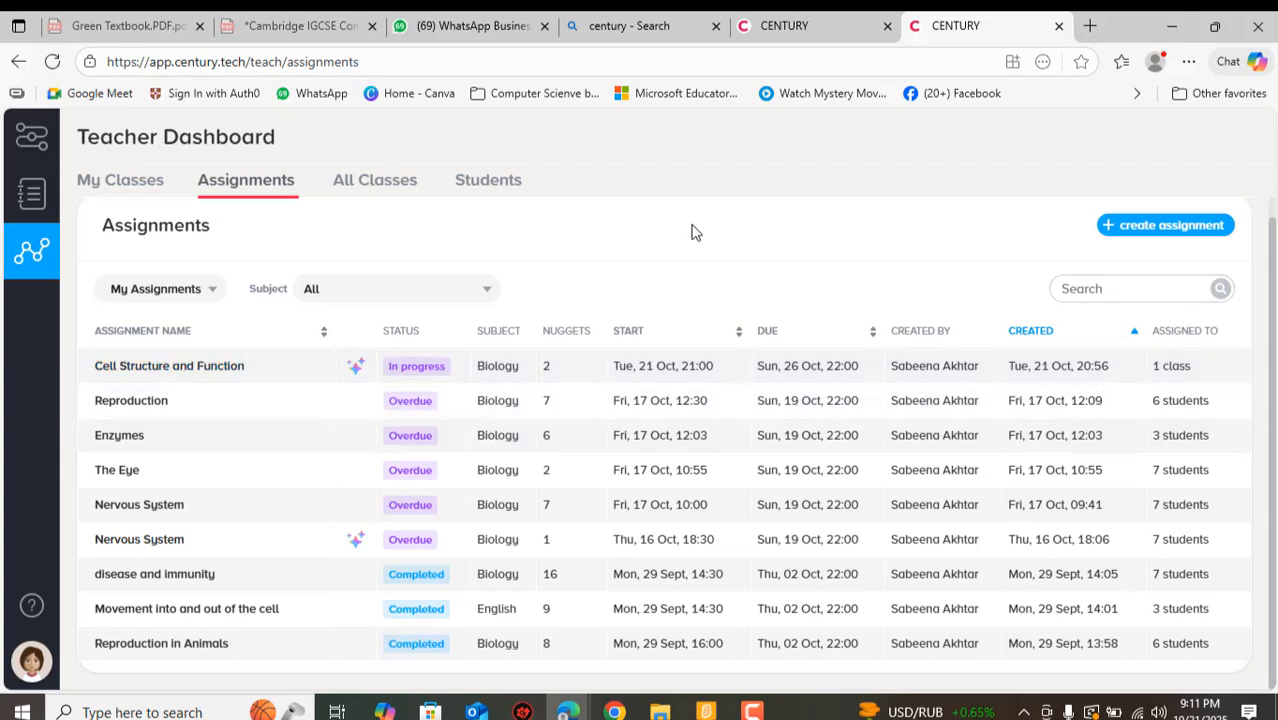
{"action": "left_click", "coordinate": [1133, 227]}
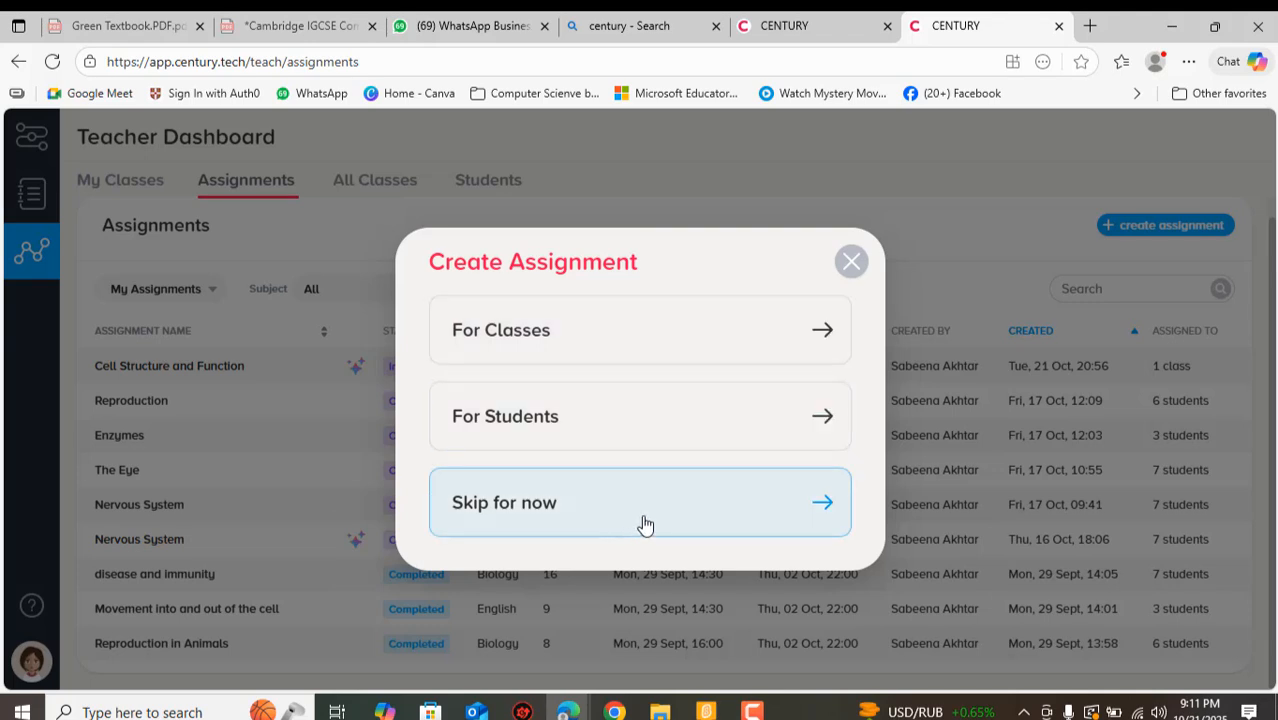
{"action": "left_click", "coordinate": [784, 346]}
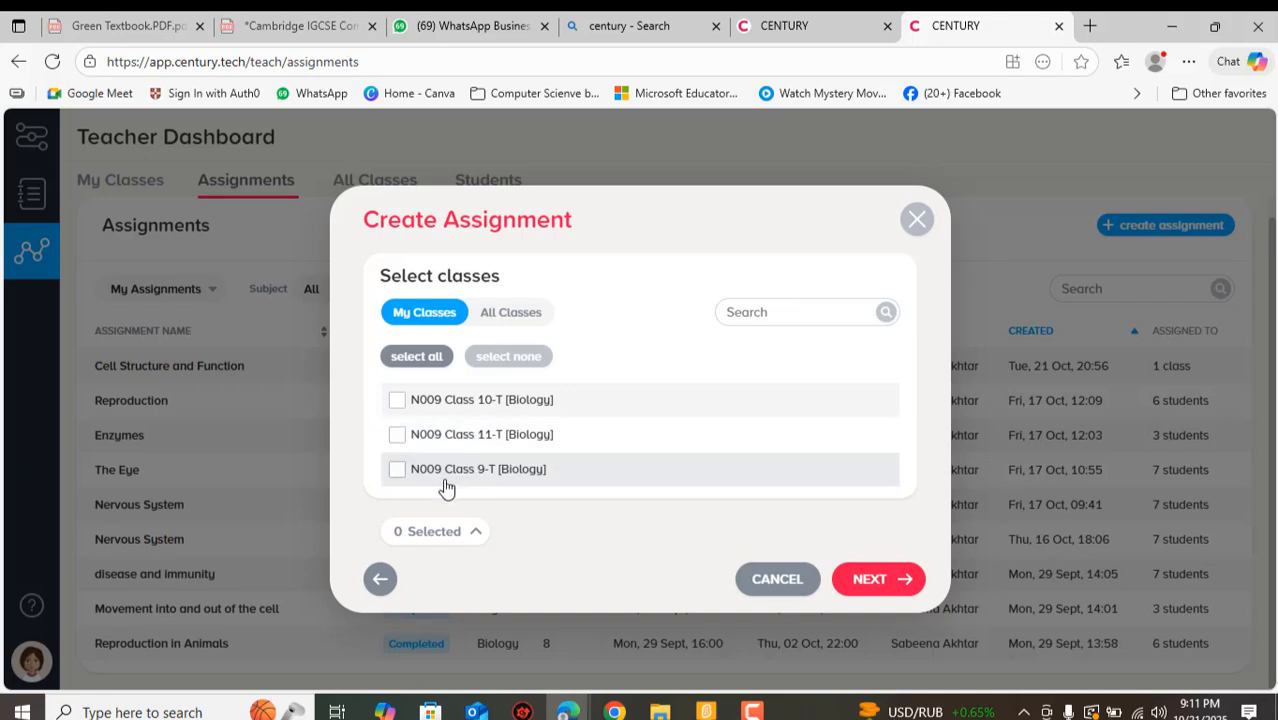
{"action": "left_click", "coordinate": [397, 472]}
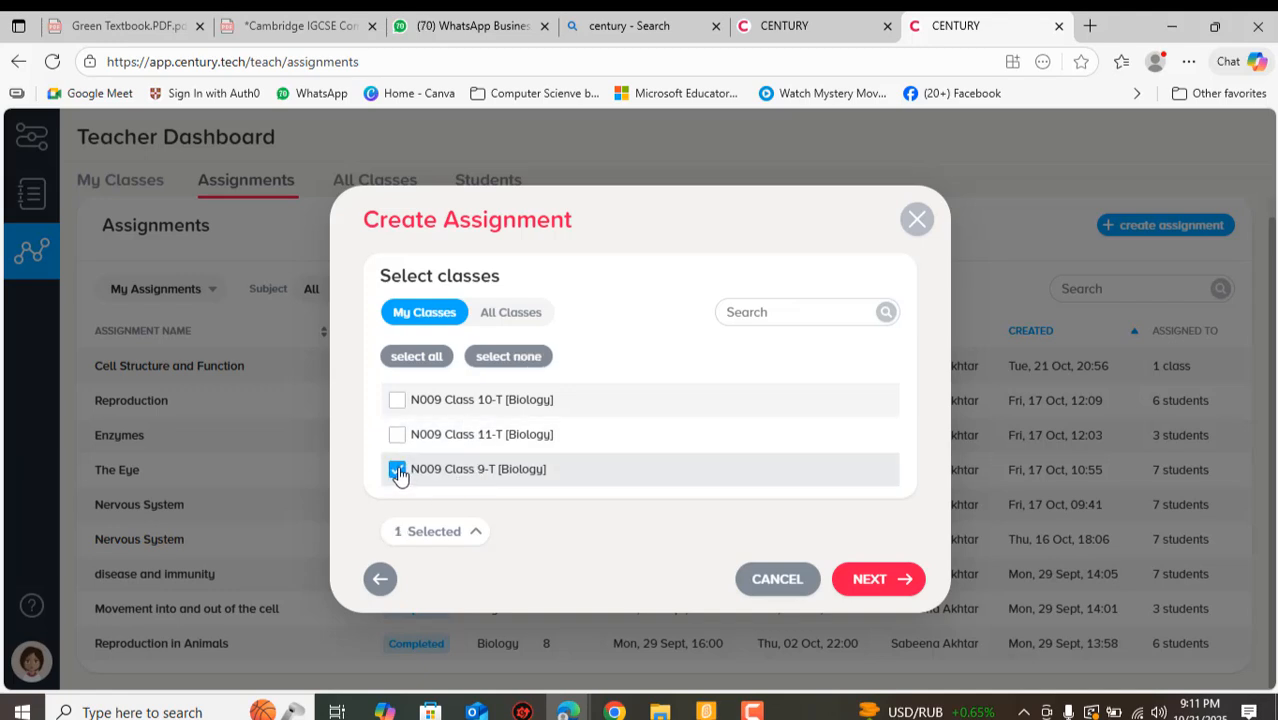
{"action": "left_click", "coordinate": [397, 472]}
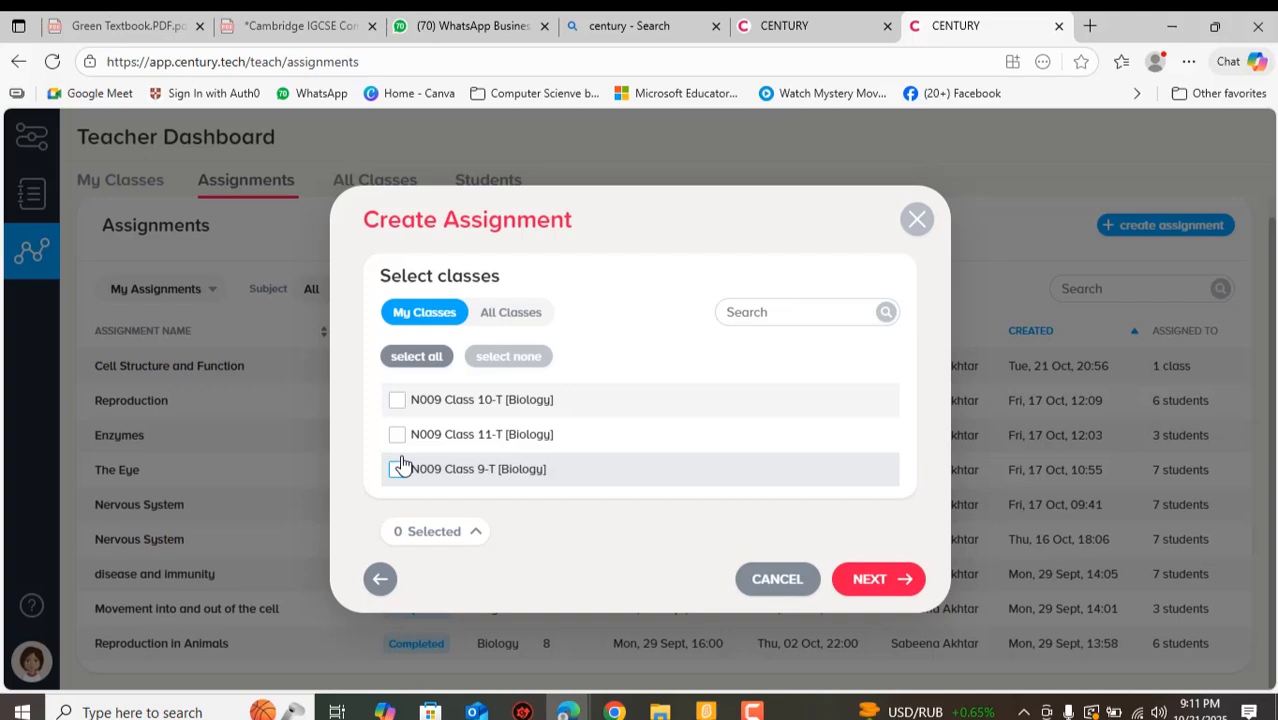
{"action": "left_click", "coordinate": [397, 402]}
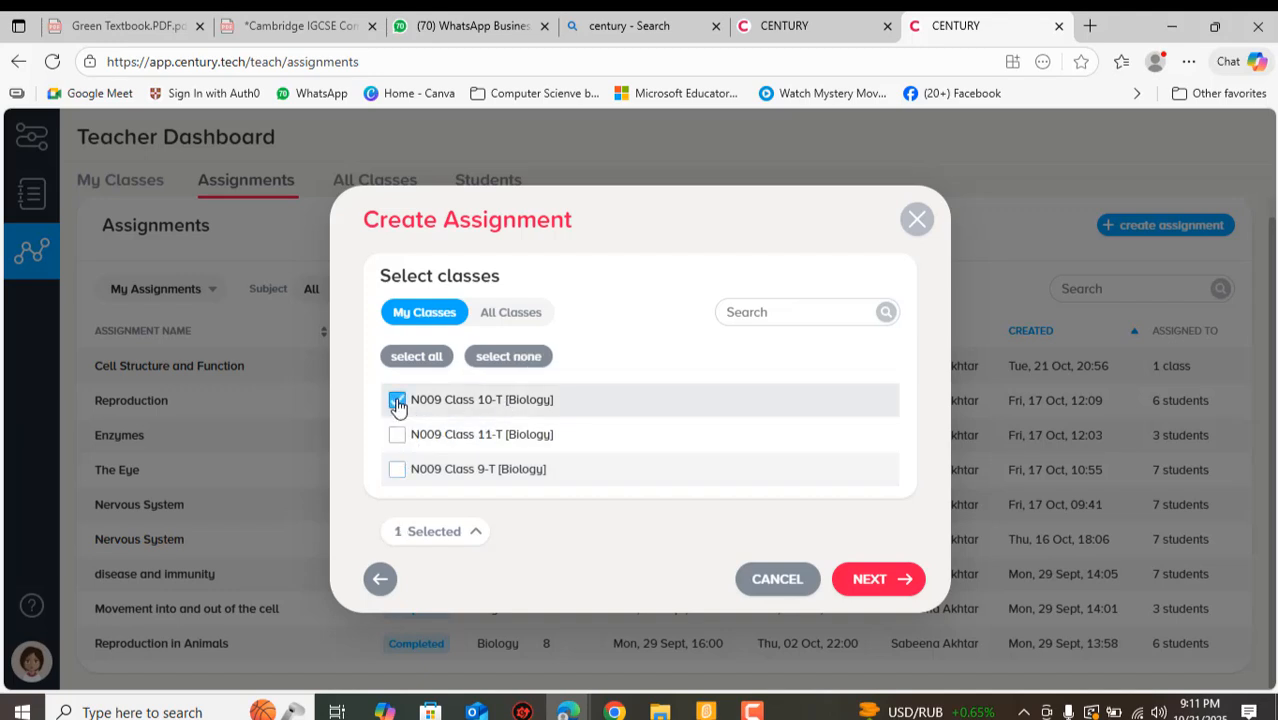
{"action": "left_click", "coordinate": [872, 580]}
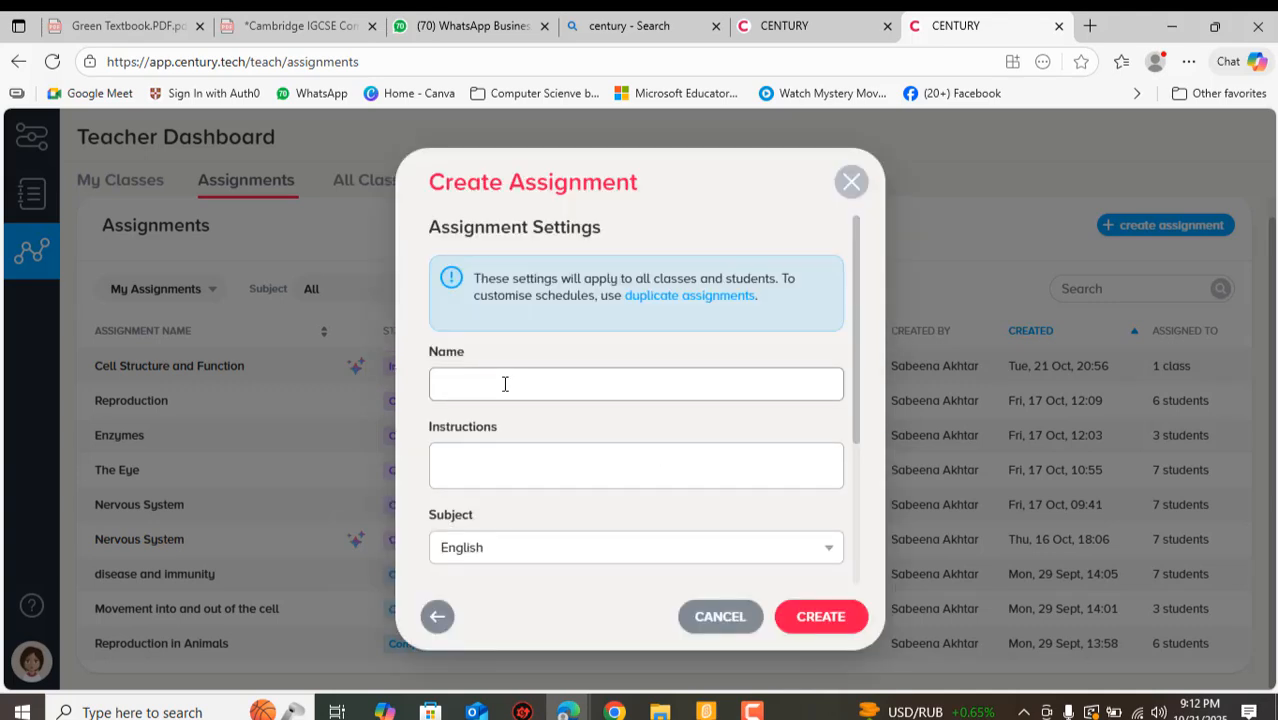
Step: Name the assignment "Cell structure and its function", set its subject to Biology and create it
{"action": "type", "text": "Cell structure and its function"}
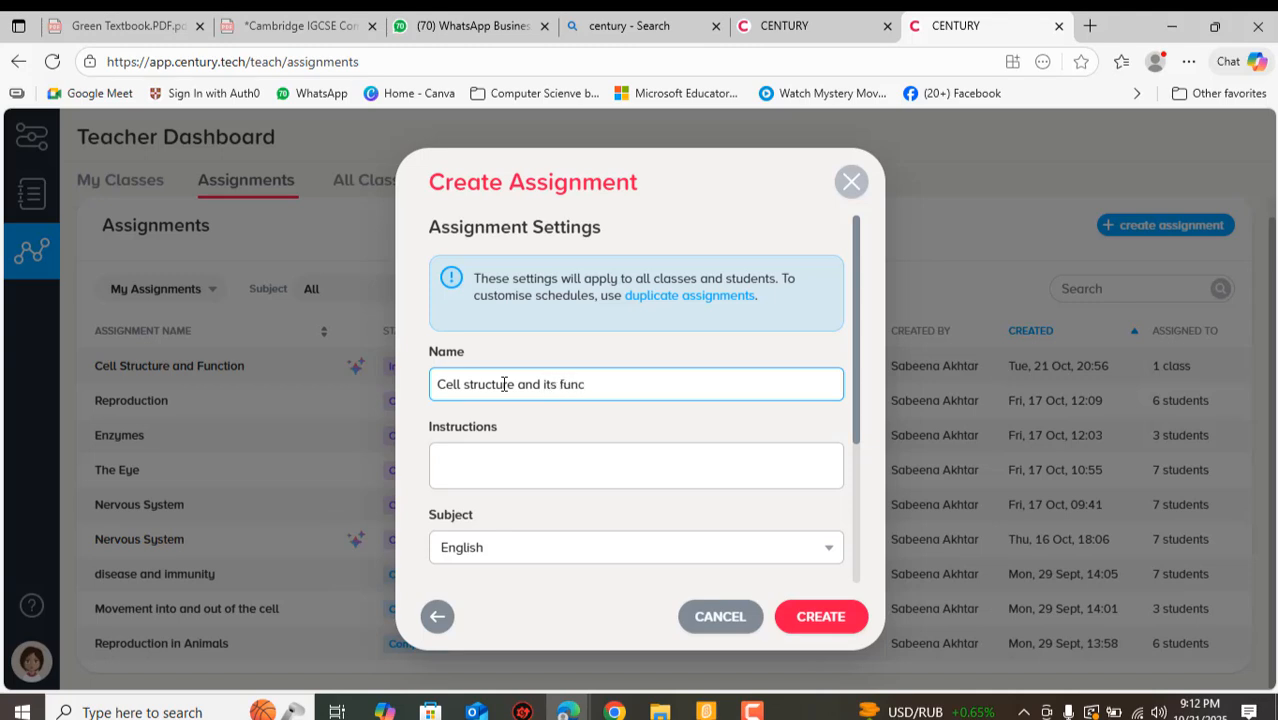
{"action": "left_click", "coordinate": [519, 468]}
{"action": "left_click", "coordinate": [506, 553]}
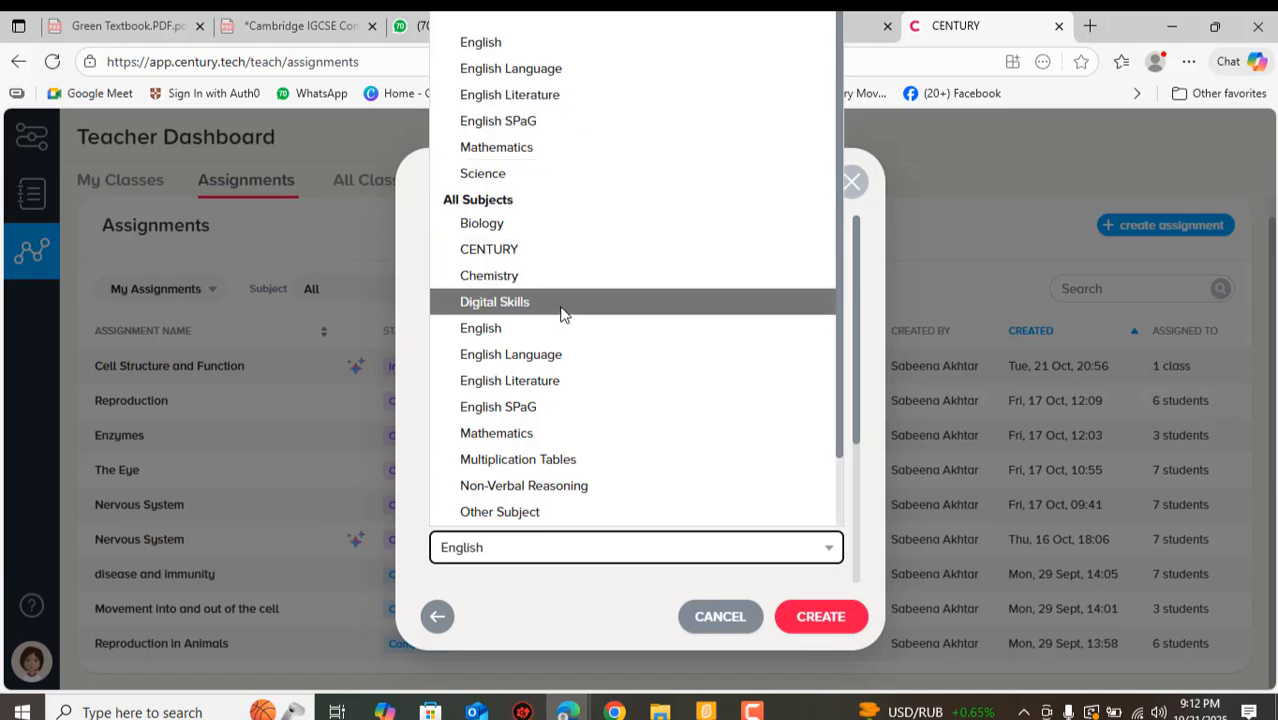
{"action": "left_click", "coordinate": [518, 230]}
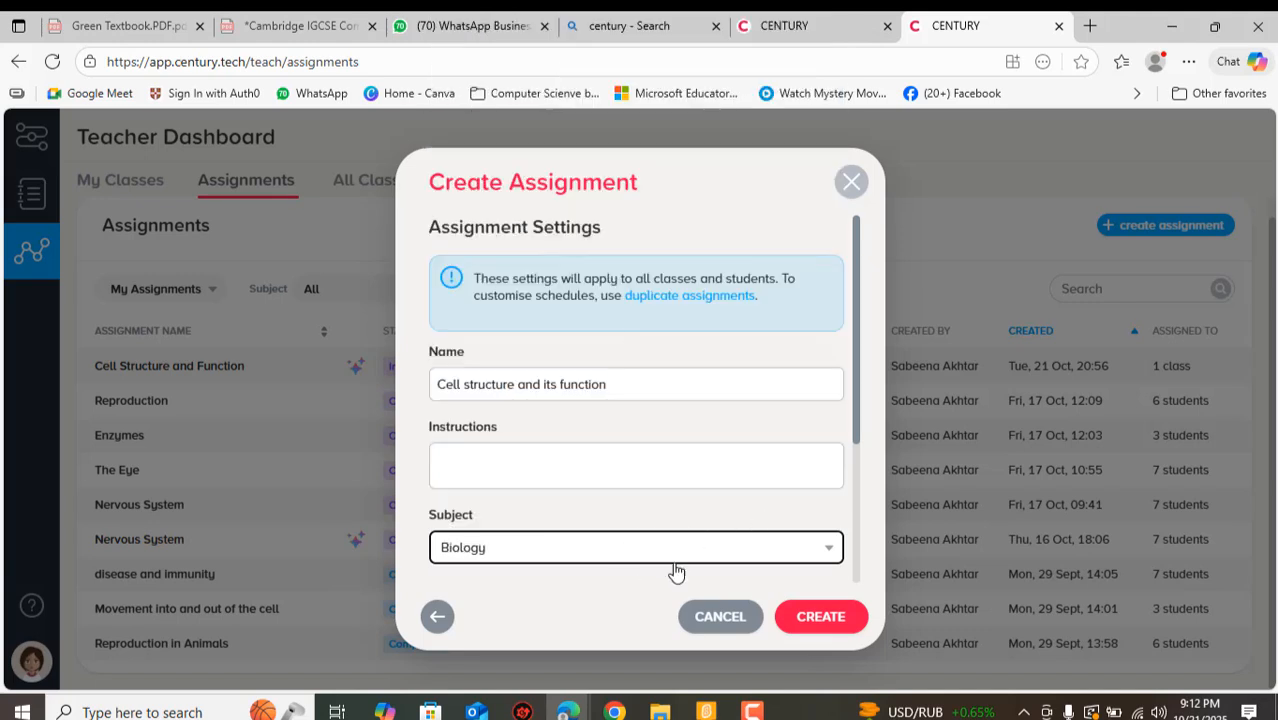
{"action": "left_click", "coordinate": [822, 620]}
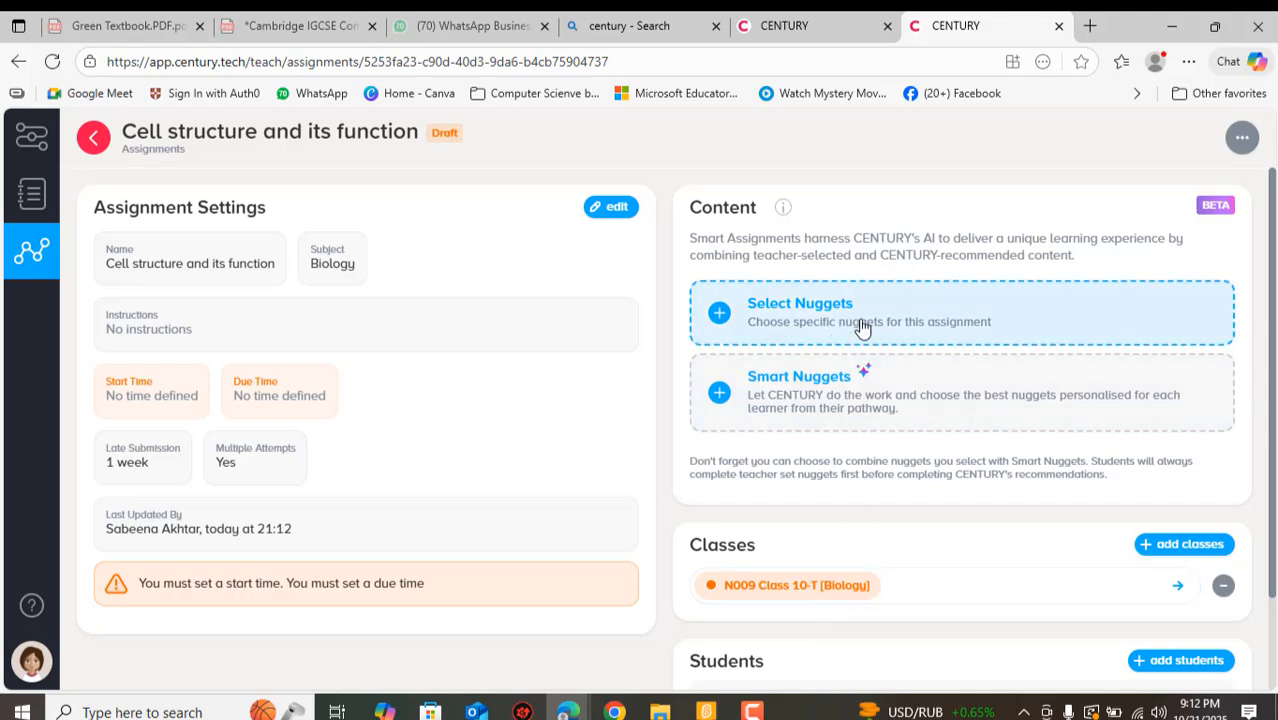
{"action": "scroll", "coordinate": [1000, 480], "scroll_direction": "down", "scroll_amount": 2}
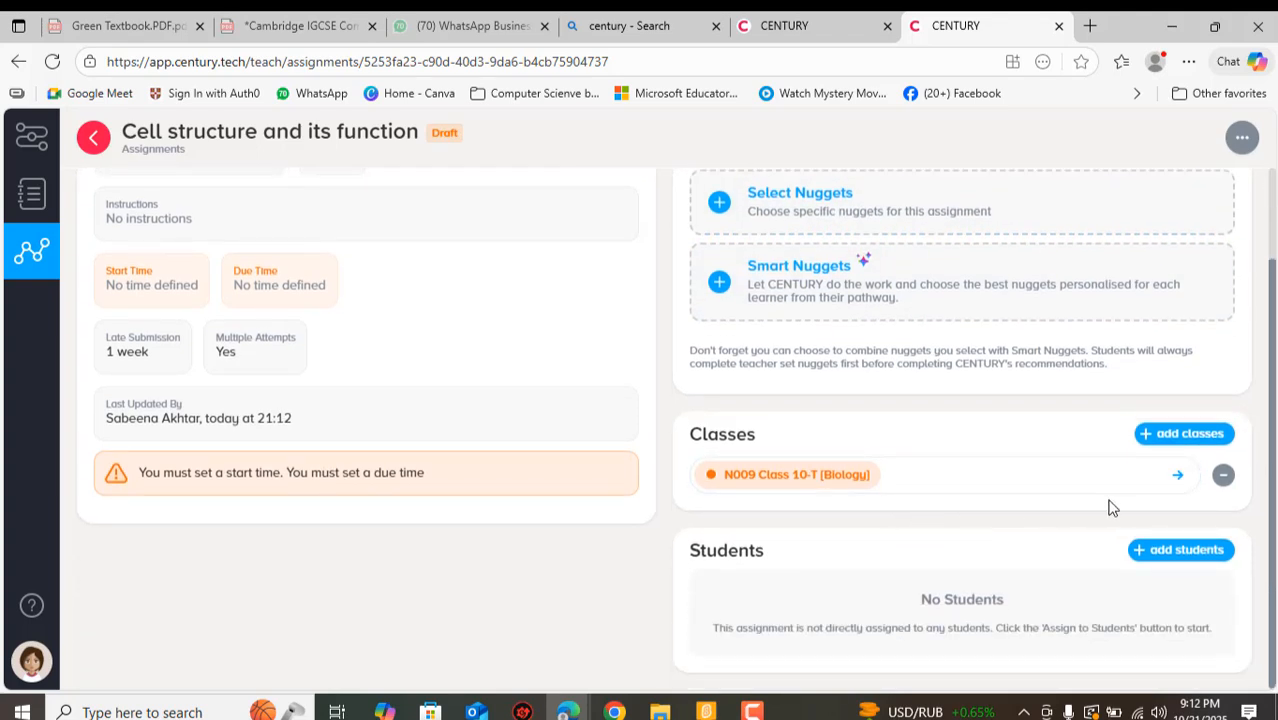
{"action": "left_click", "coordinate": [1159, 437]}
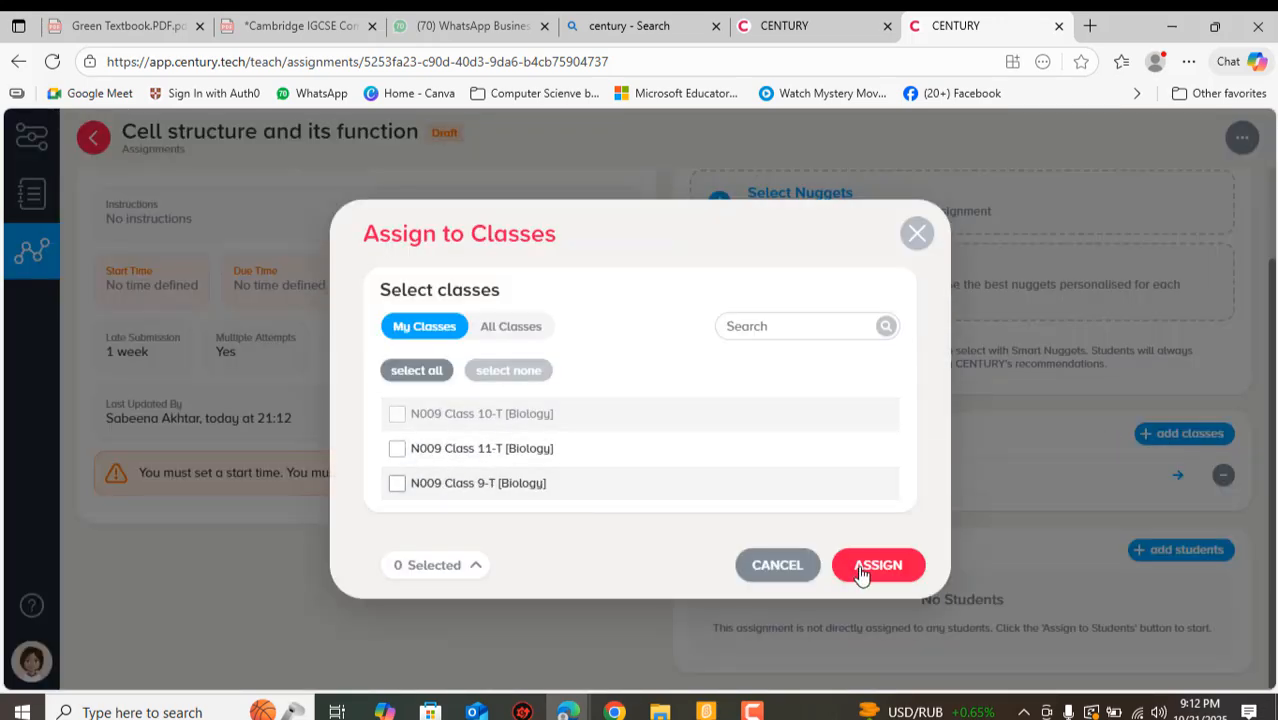
{"action": "left_click", "coordinate": [778, 569]}
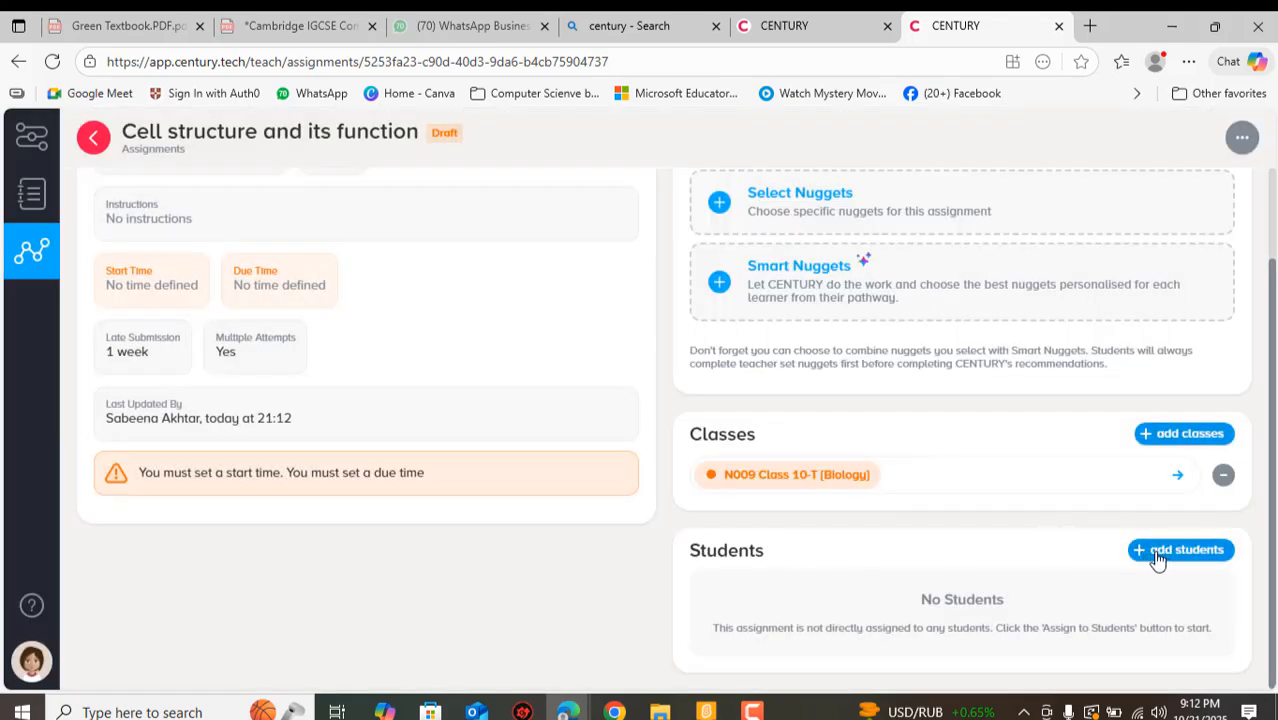
Step: Assign all students of N009 Class 10-T [Biology] to the Cell structure and its function assignment
{"action": "left_click", "coordinate": [1158, 558]}
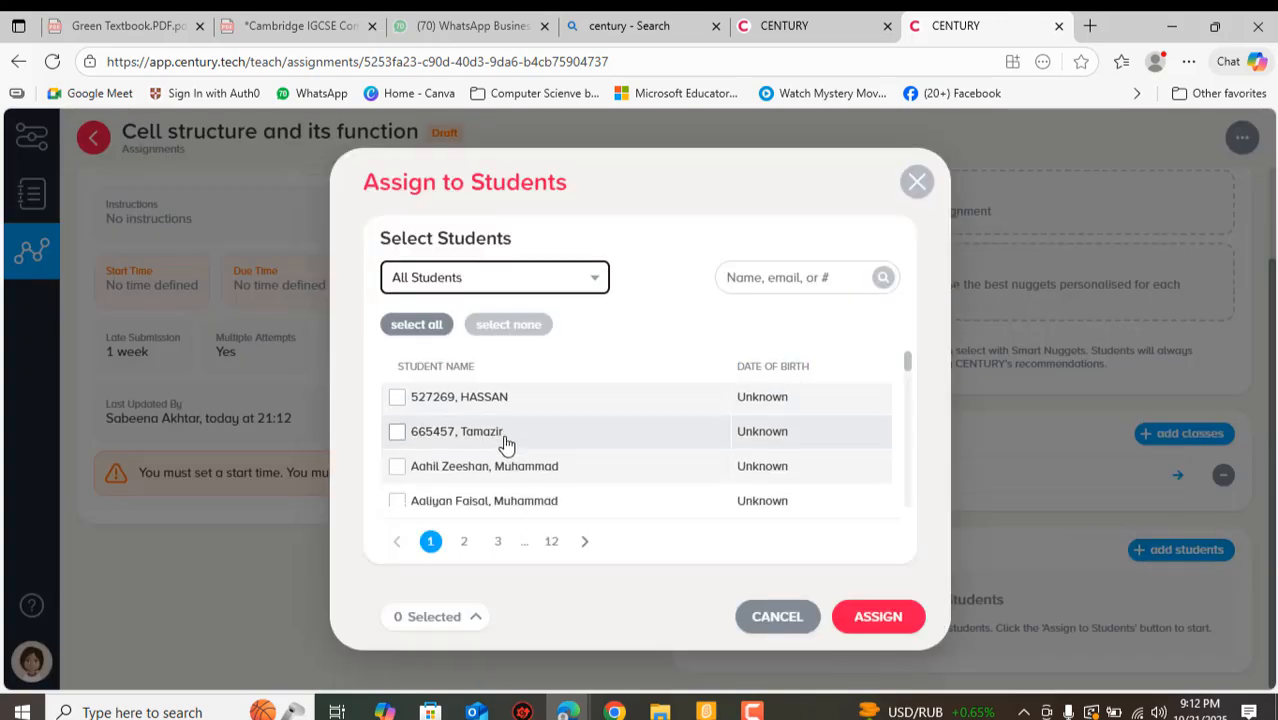
{"action": "scroll", "coordinate": [505, 443], "scroll_direction": "down", "scroll_amount": 5}
{"action": "left_click", "coordinate": [571, 281]}
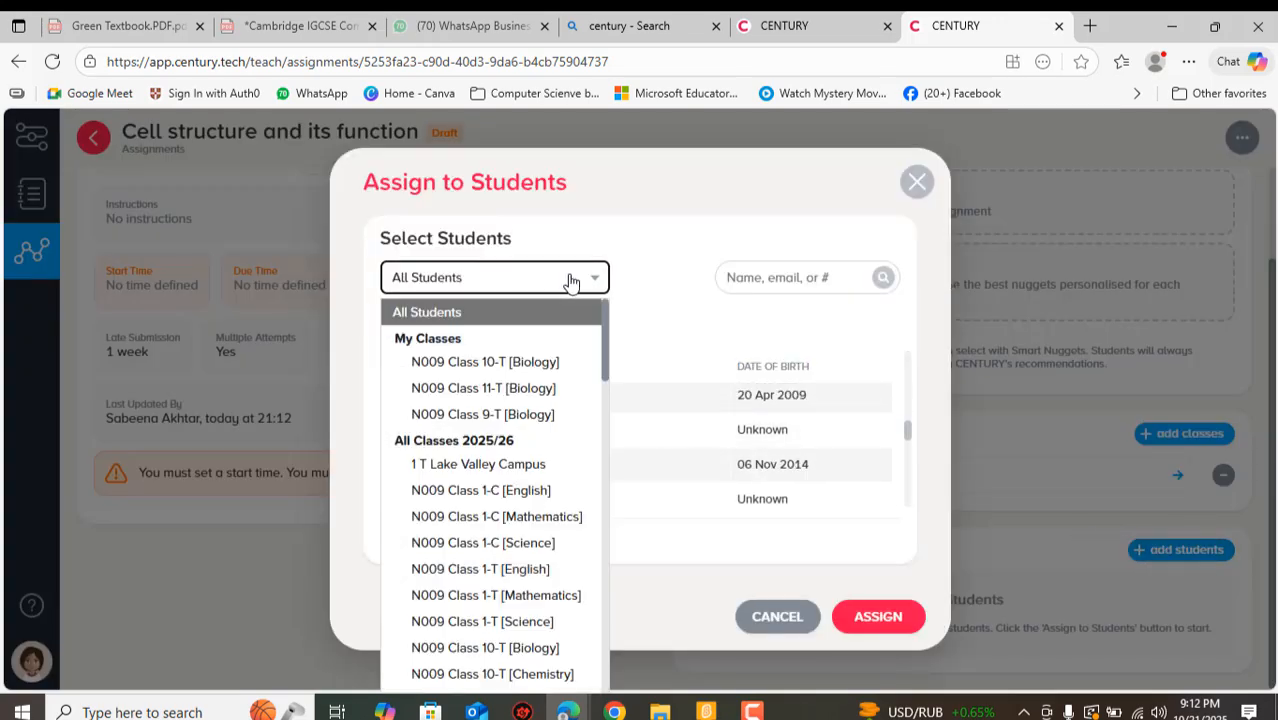
{"action": "left_click", "coordinate": [513, 365]}
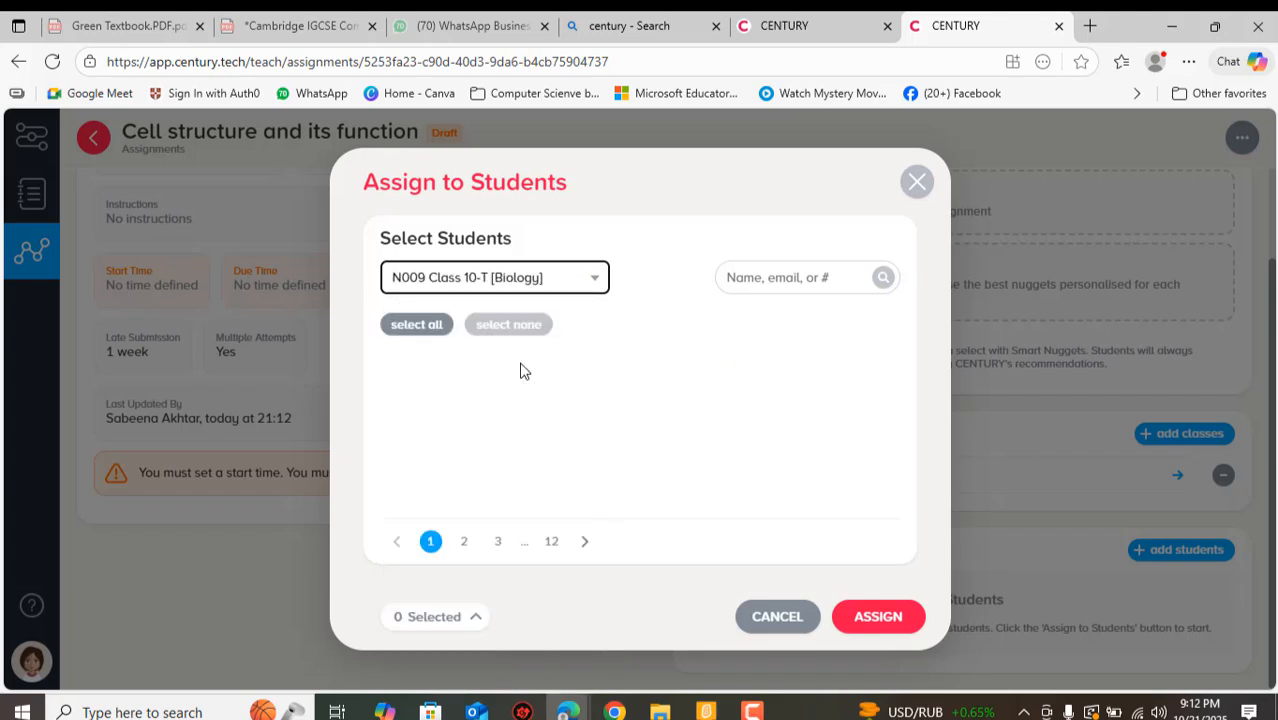
{"action": "scroll", "coordinate": [578, 437], "scroll_direction": "down", "scroll_amount": 5}
{"action": "scroll", "coordinate": [578, 437], "scroll_direction": "down", "scroll_amount": 2}
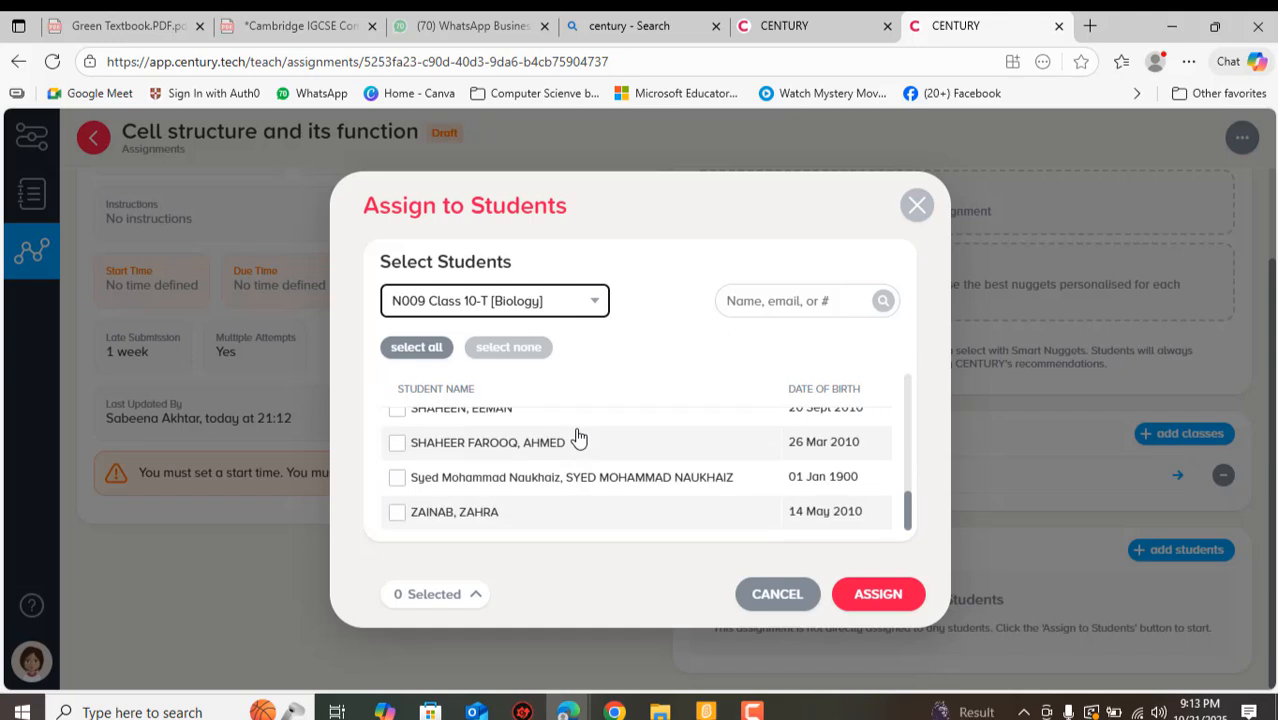
{"action": "scroll", "coordinate": [575, 434], "scroll_direction": "up", "scroll_amount": 10}
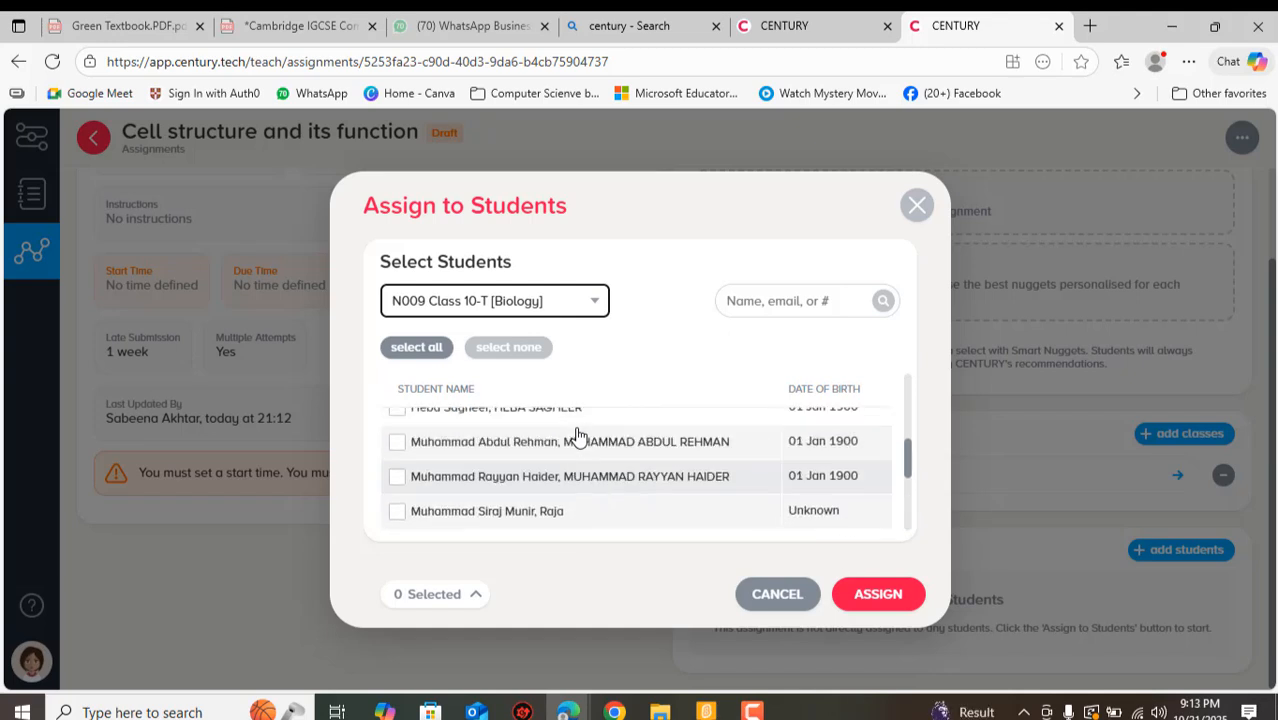
{"action": "left_click", "coordinate": [416, 348]}
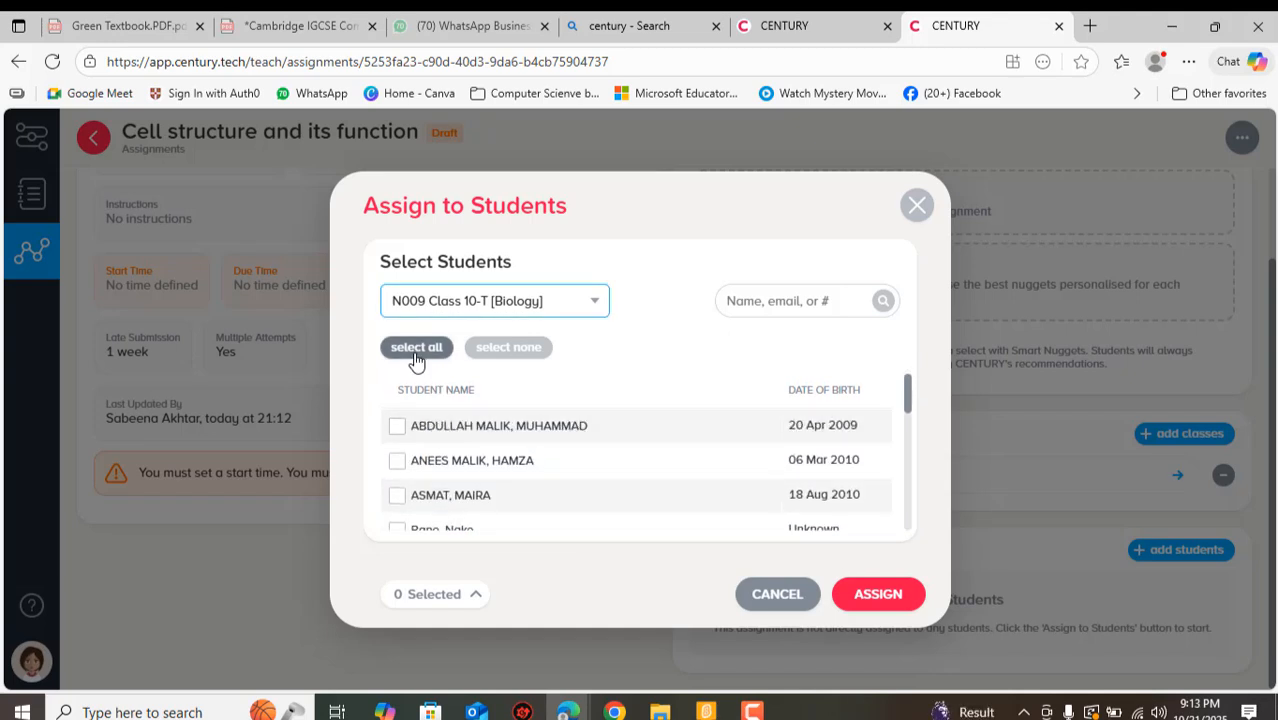
{"action": "left_click", "coordinate": [874, 598]}
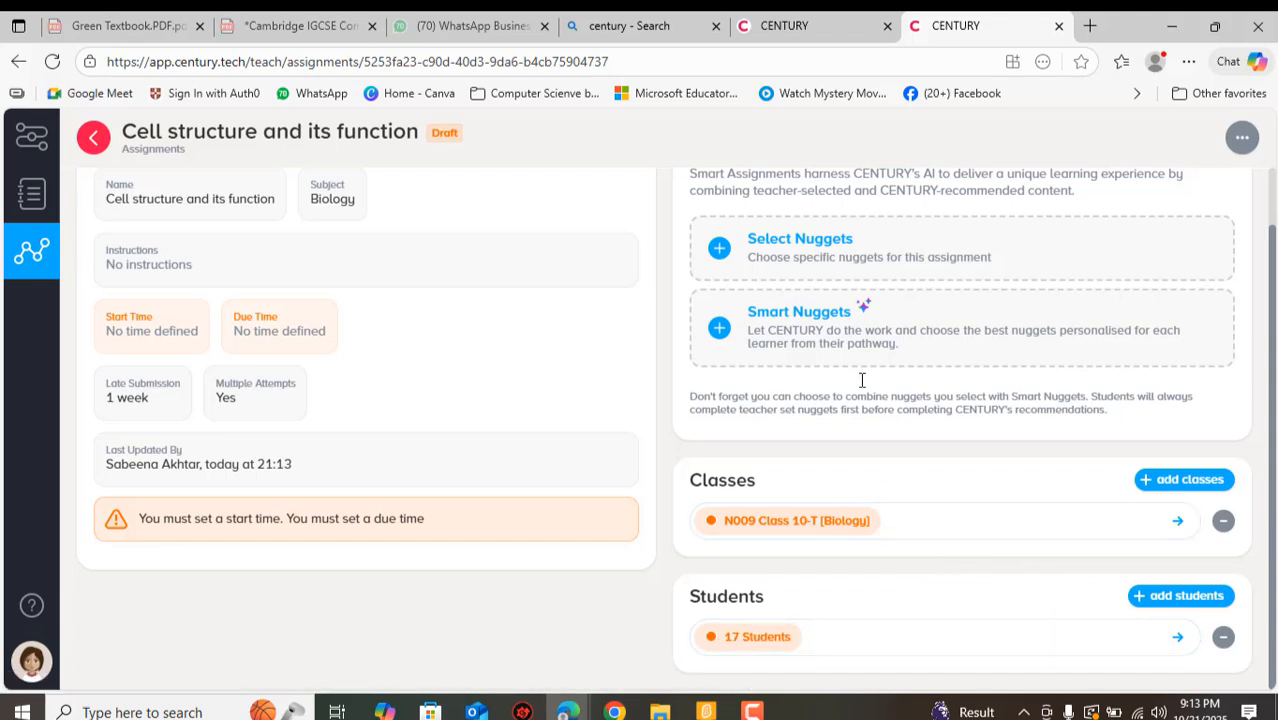
Step: Add the Biology GCSE nugget "Diagnostic: Cells & Cell Structure [BI0.002]" to the assignment's content and check the assigned classes and students
{"action": "scroll", "coordinate": [893, 396], "scroll_direction": "up", "scroll_amount": 1}
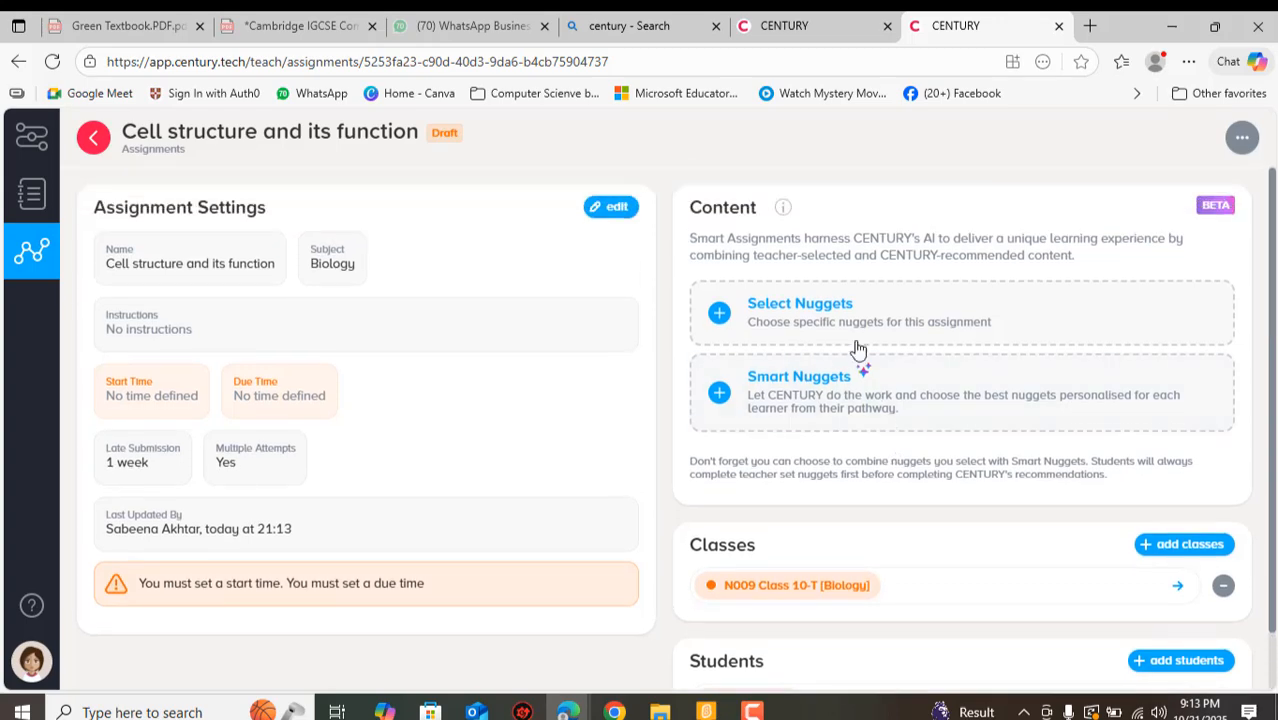
{"action": "left_click", "coordinate": [820, 314]}
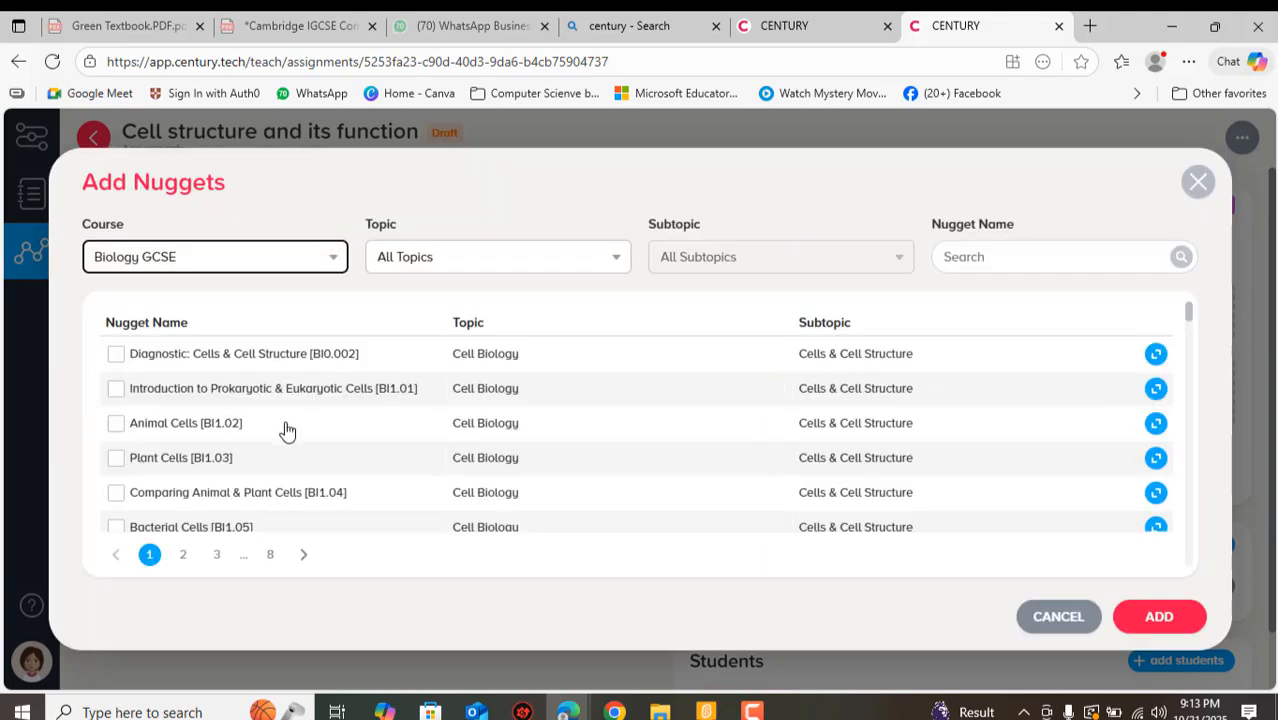
{"action": "left_click", "coordinate": [116, 355]}
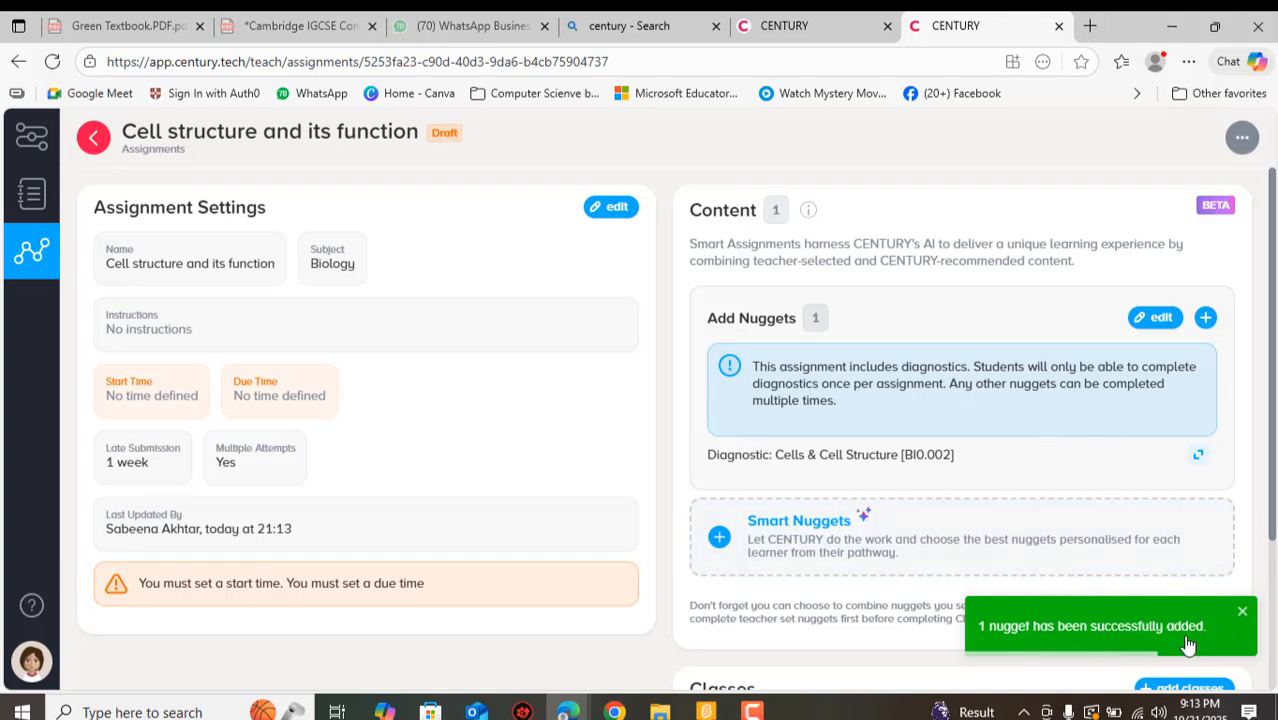
{"action": "scroll", "coordinate": [1037, 478], "scroll_direction": "down", "scroll_amount": 2}
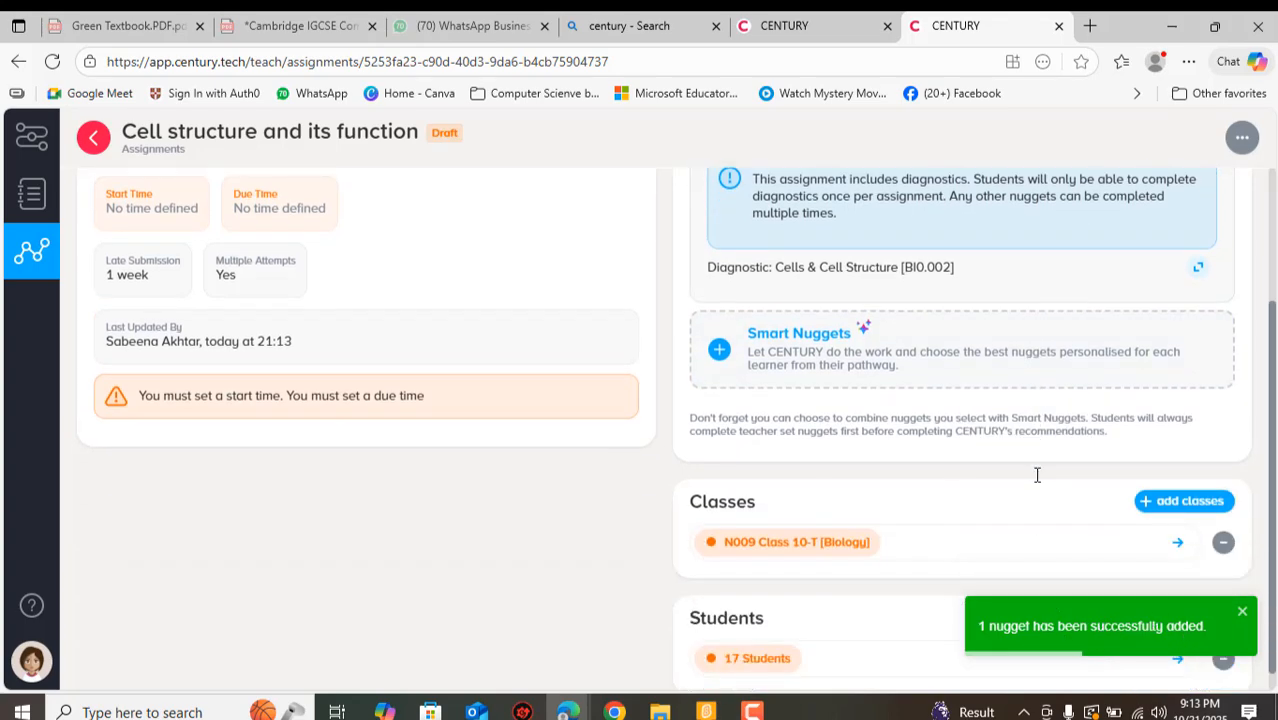
{"action": "scroll", "coordinate": [1037, 476], "scroll_direction": "up", "scroll_amount": 2}
{"action": "scroll", "coordinate": [815, 404], "scroll_direction": "down", "scroll_amount": 2}
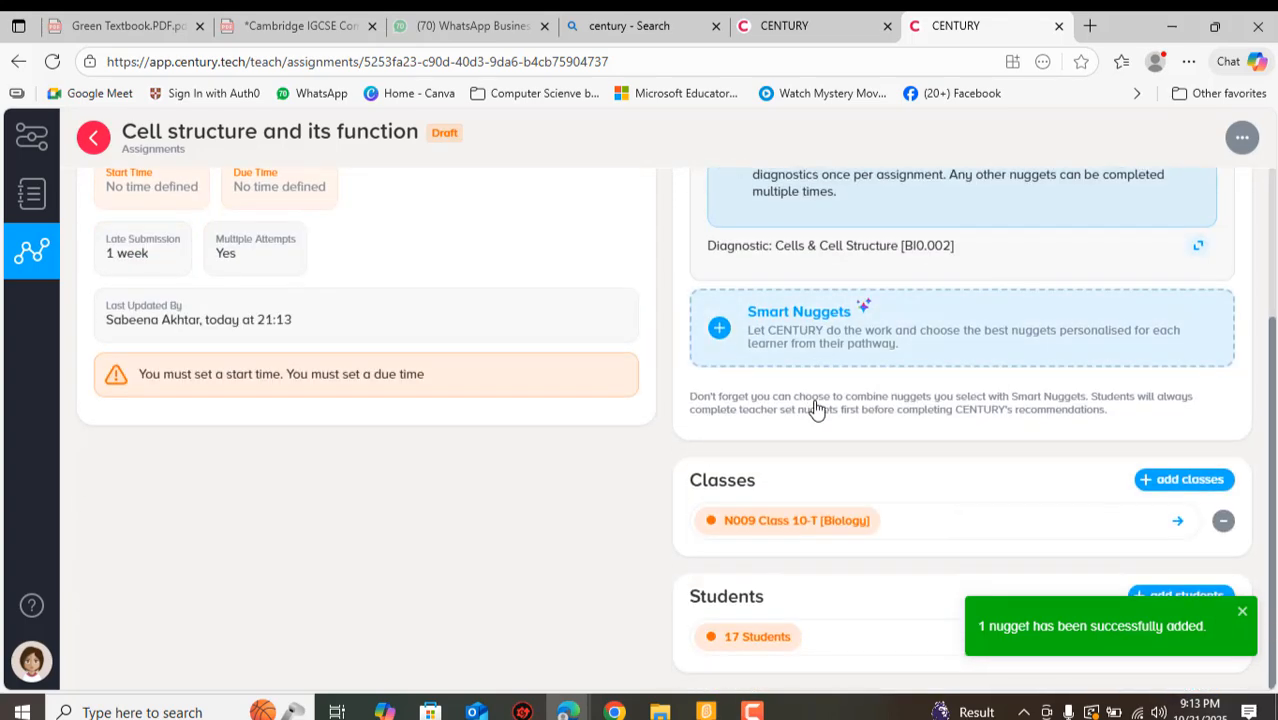
{"action": "scroll", "coordinate": [812, 512], "scroll_direction": "up", "scroll_amount": 2}
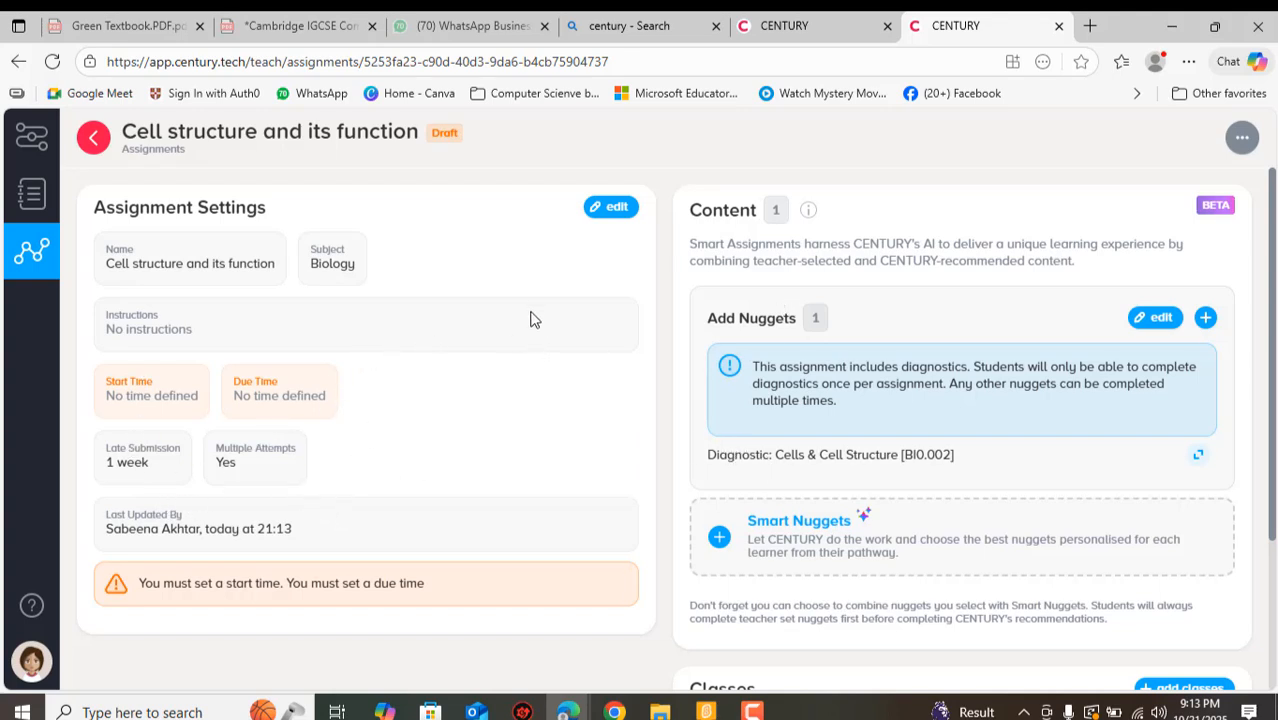
Step: Set the assignment's start date to 10/21/2025 and due date to 10/26/2025, and apply the settings
{"action": "left_click", "coordinate": [611, 207]}
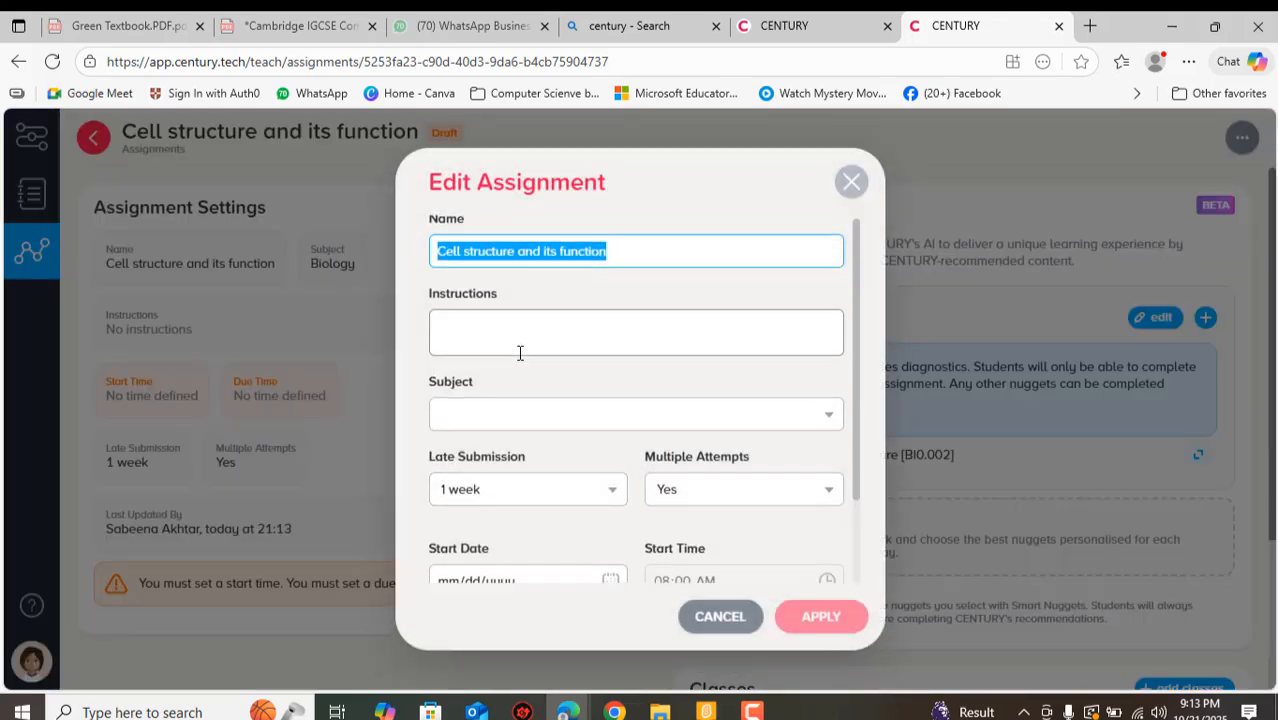
{"action": "scroll", "coordinate": [500, 370], "scroll_direction": "down", "scroll_amount": 1}
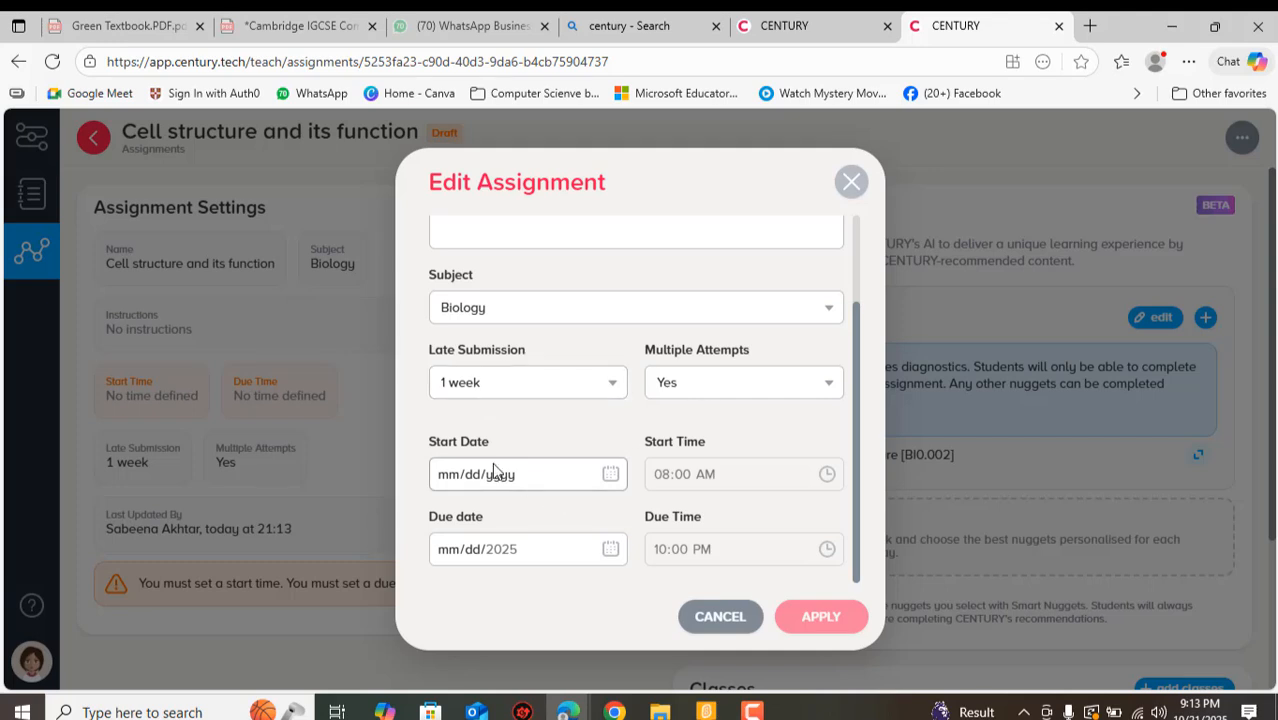
{"action": "left_click", "coordinate": [608, 478]}
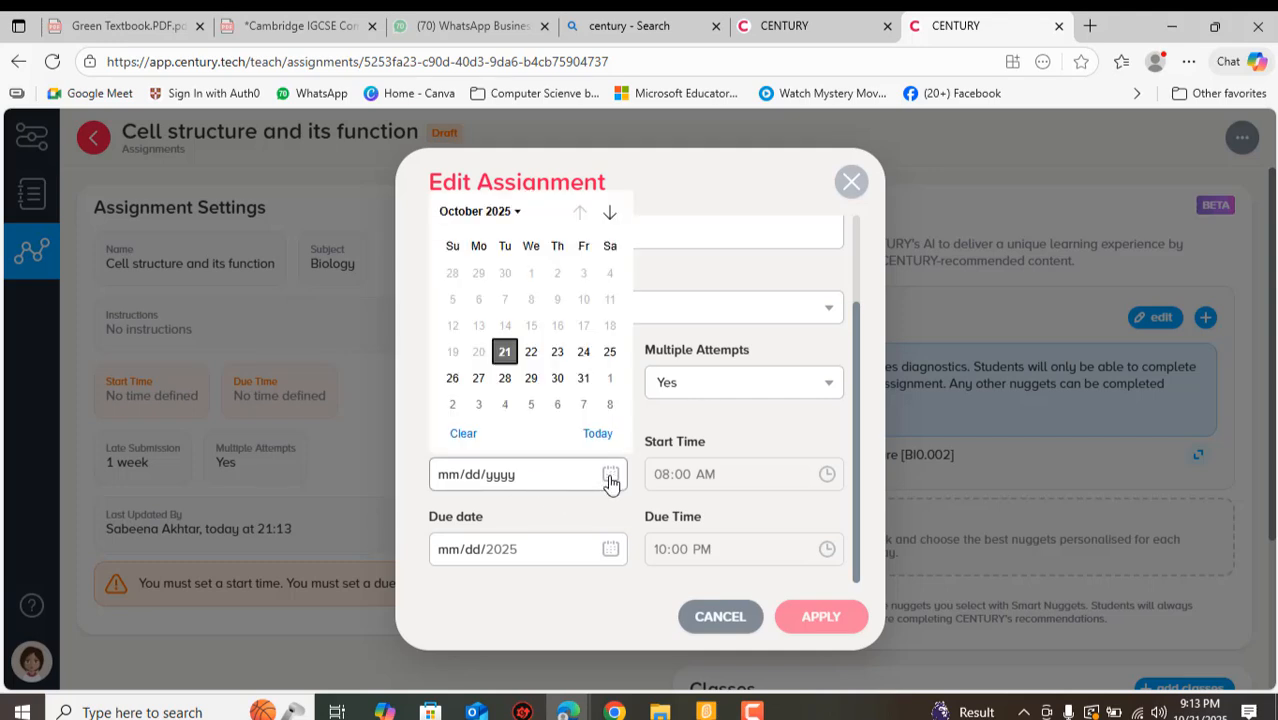
{"action": "left_click", "coordinate": [506, 352]}
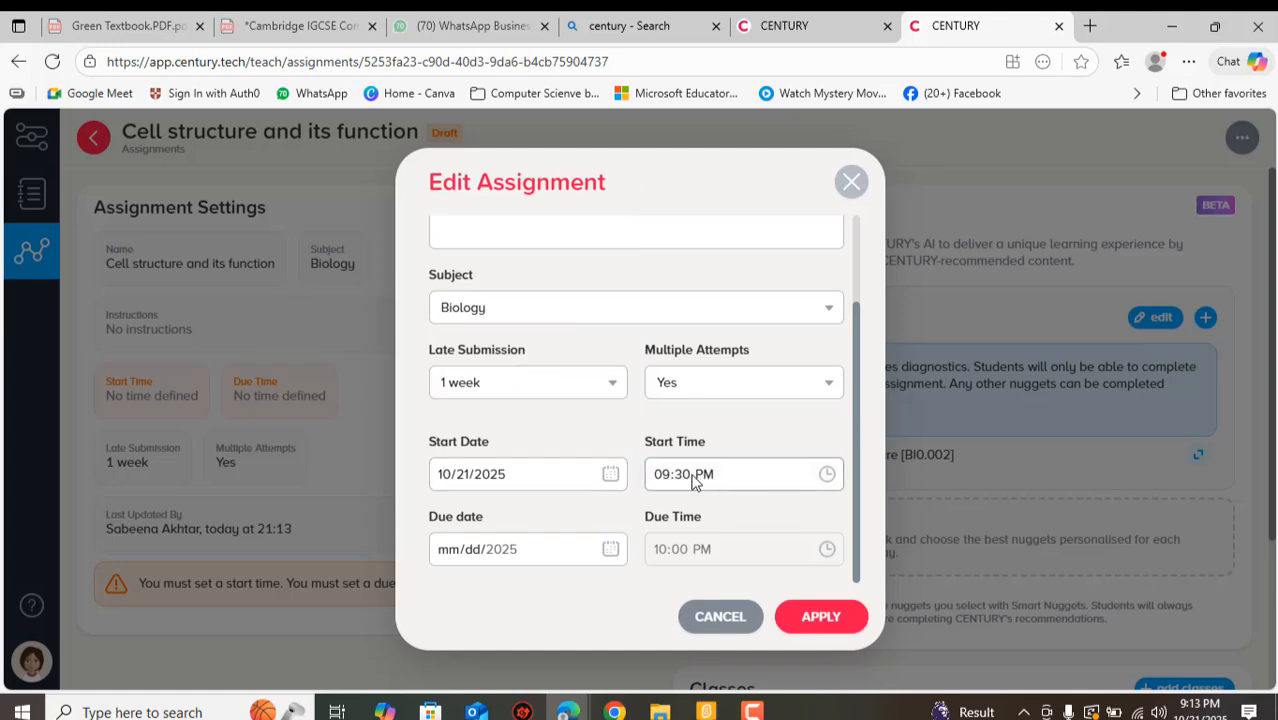
{"action": "left_click", "coordinate": [610, 559]}
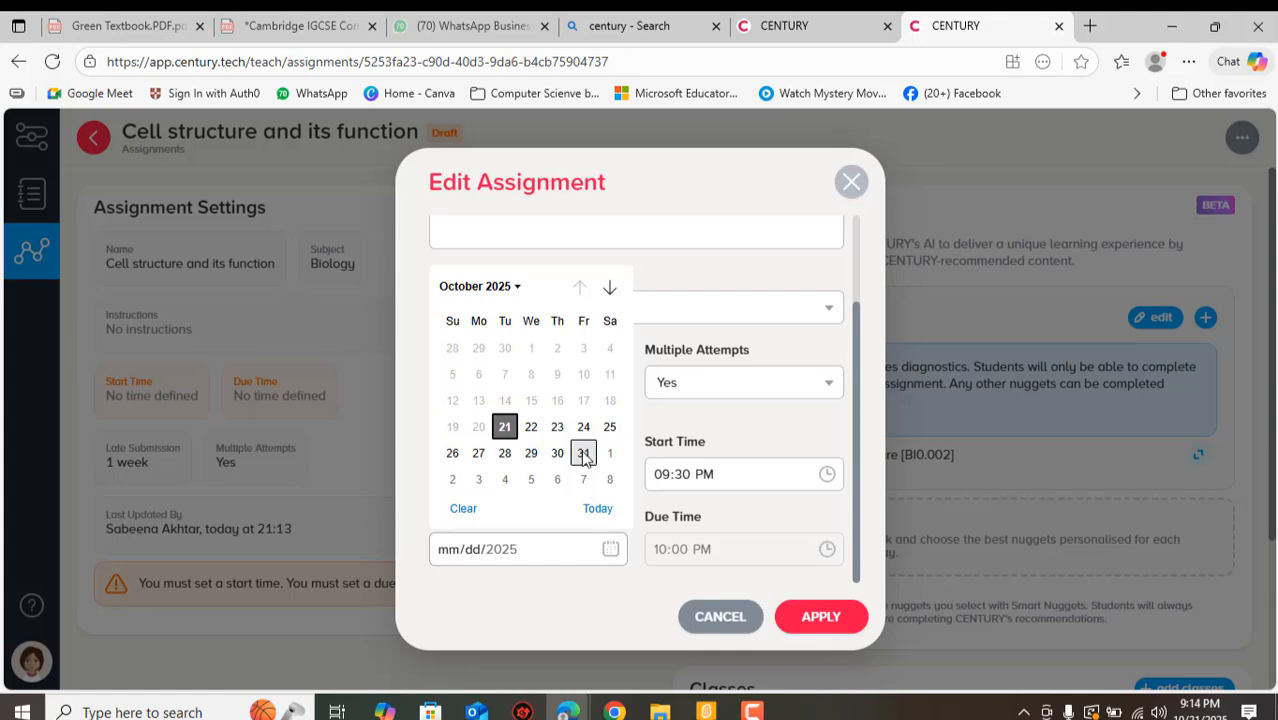
{"action": "left_click", "coordinate": [453, 455]}
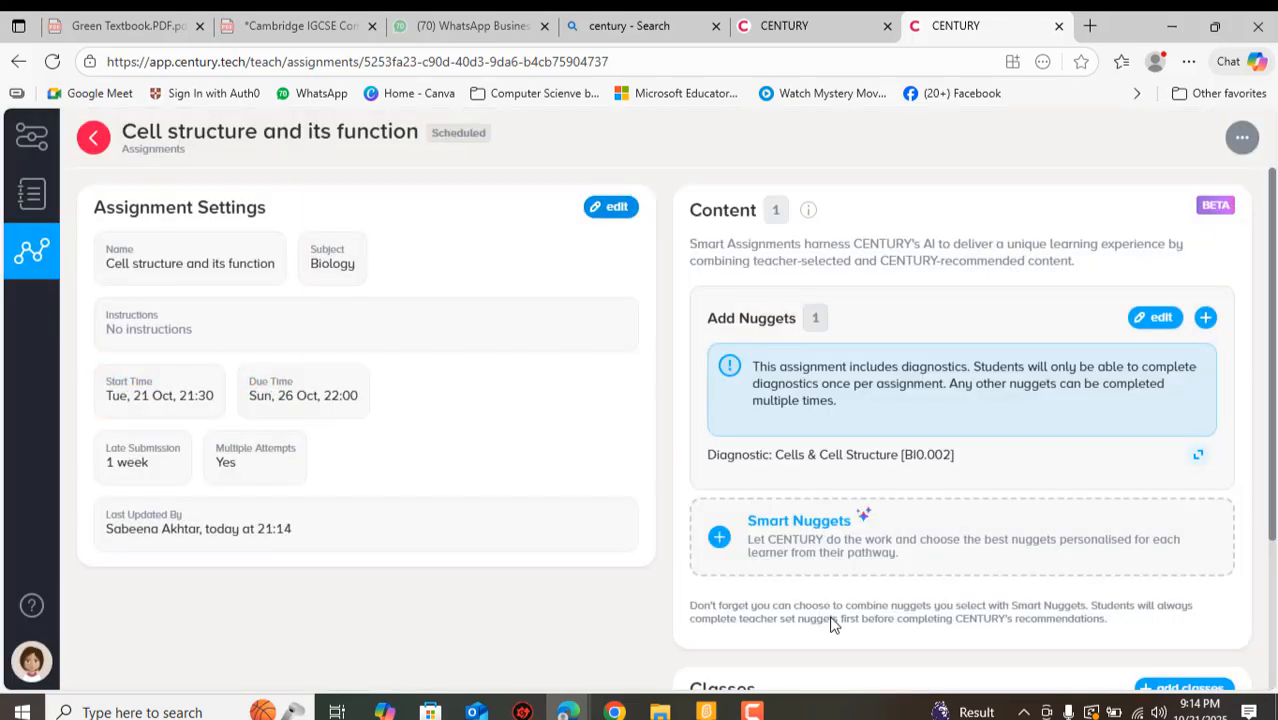
{"action": "scroll", "coordinate": [851, 546], "scroll_direction": "down", "scroll_amount": 3}
{"action": "scroll", "coordinate": [851, 543], "scroll_direction": "up", "scroll_amount": 3}
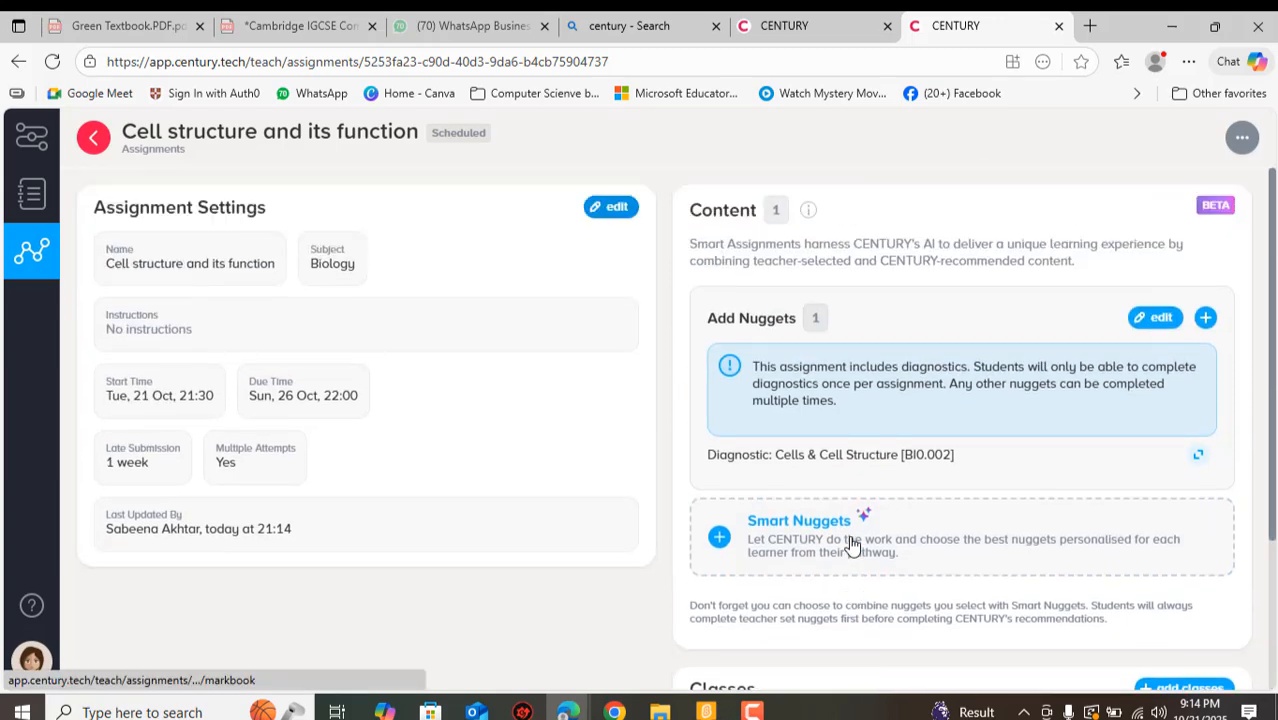
Step: Review the Reproduction assignment's settings, nuggets and student markbook, and return to the assignments list
{"action": "left_click", "coordinate": [92, 135]}
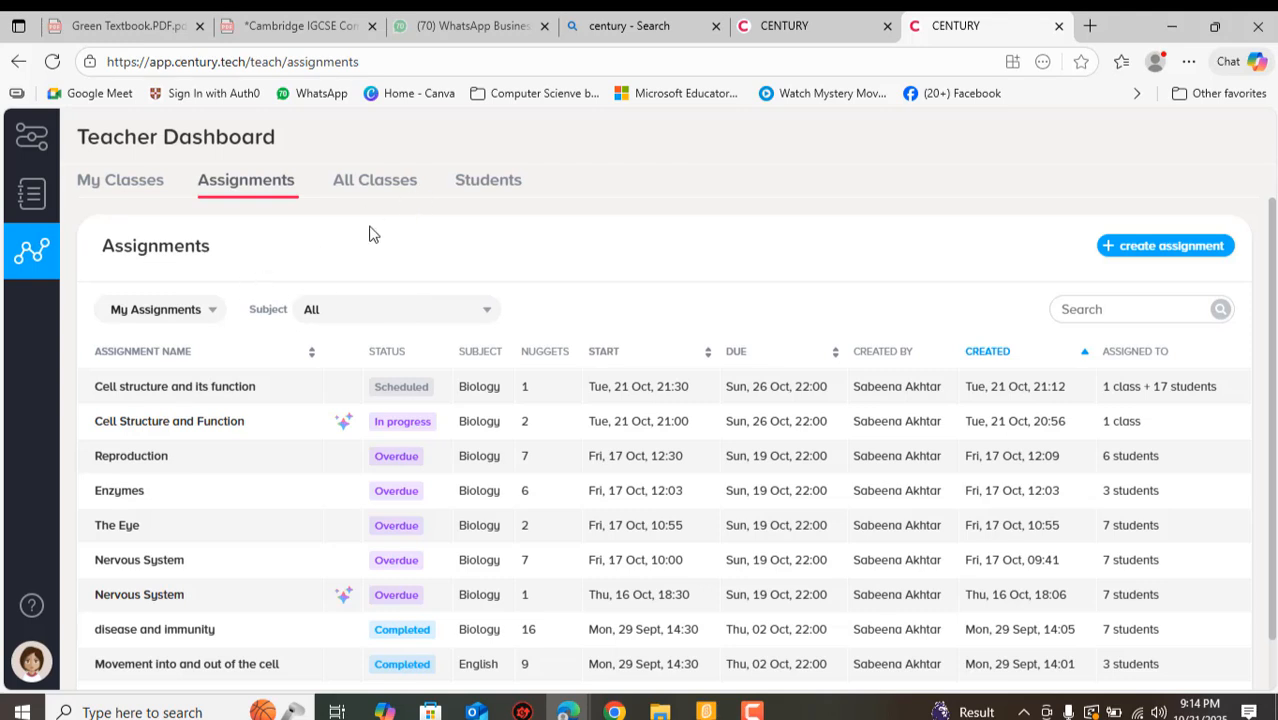
{"action": "left_click", "coordinate": [182, 464]}
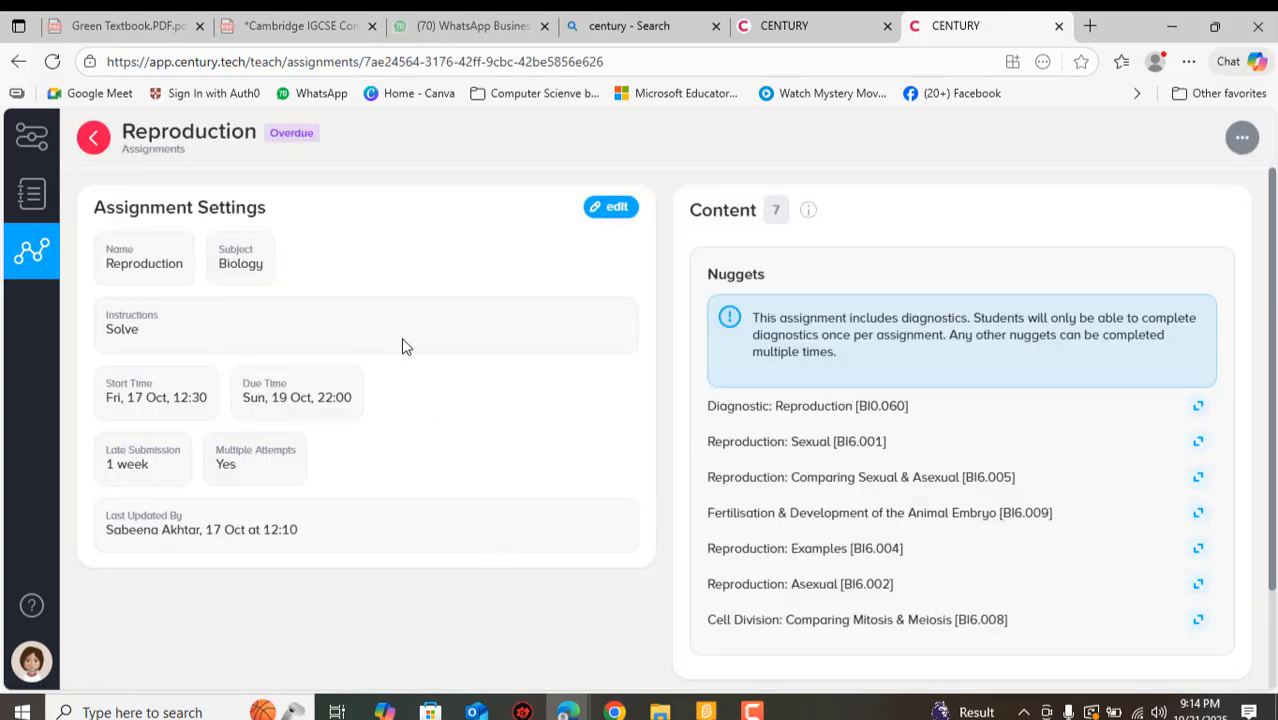
{"action": "scroll", "coordinate": [440, 420], "scroll_direction": "down", "scroll_amount": 2}
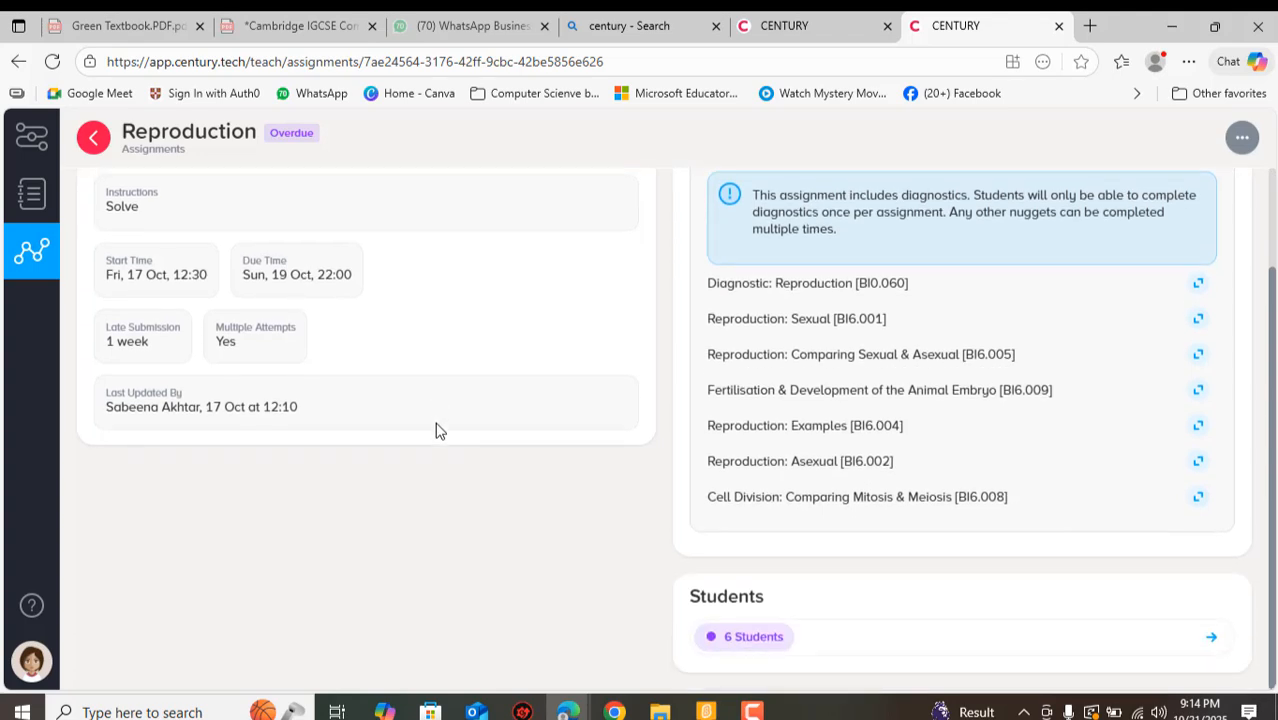
{"action": "left_click", "coordinate": [742, 651]}
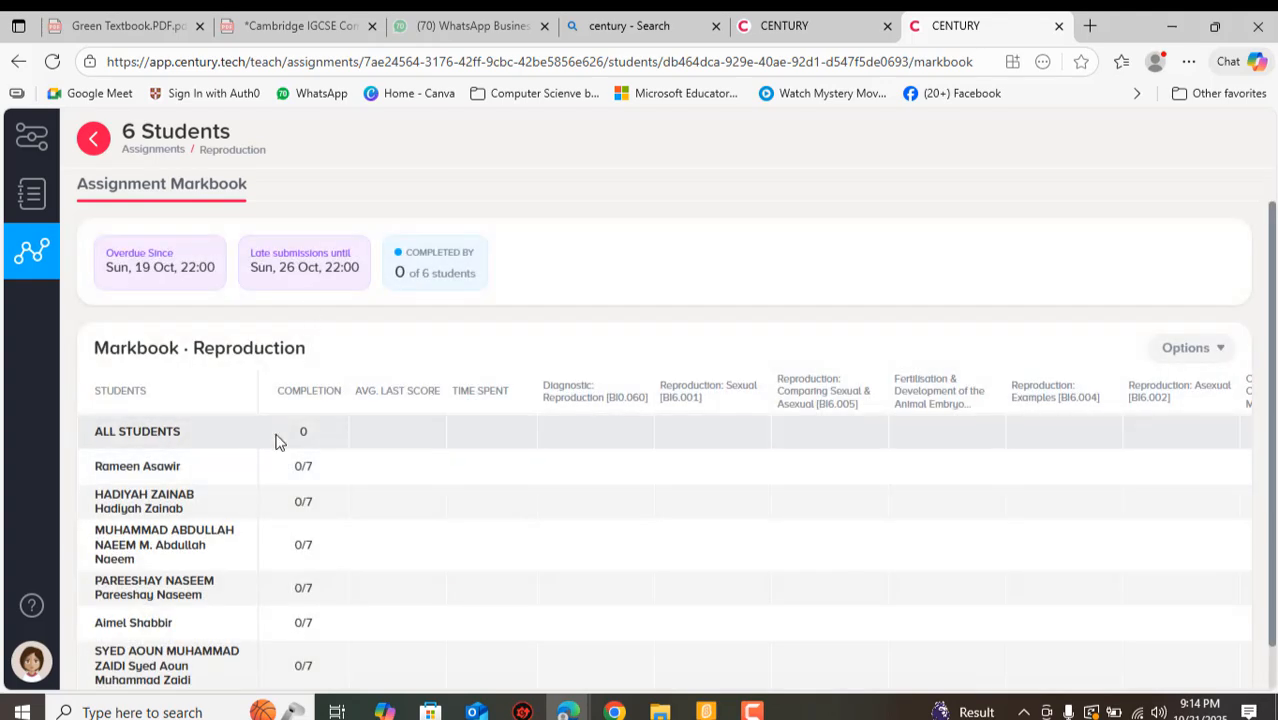
{"action": "scroll", "coordinate": [290, 440], "scroll_direction": "down", "scroll_amount": 1}
{"action": "scroll", "coordinate": [267, 505], "scroll_direction": "up", "scroll_amount": 1}
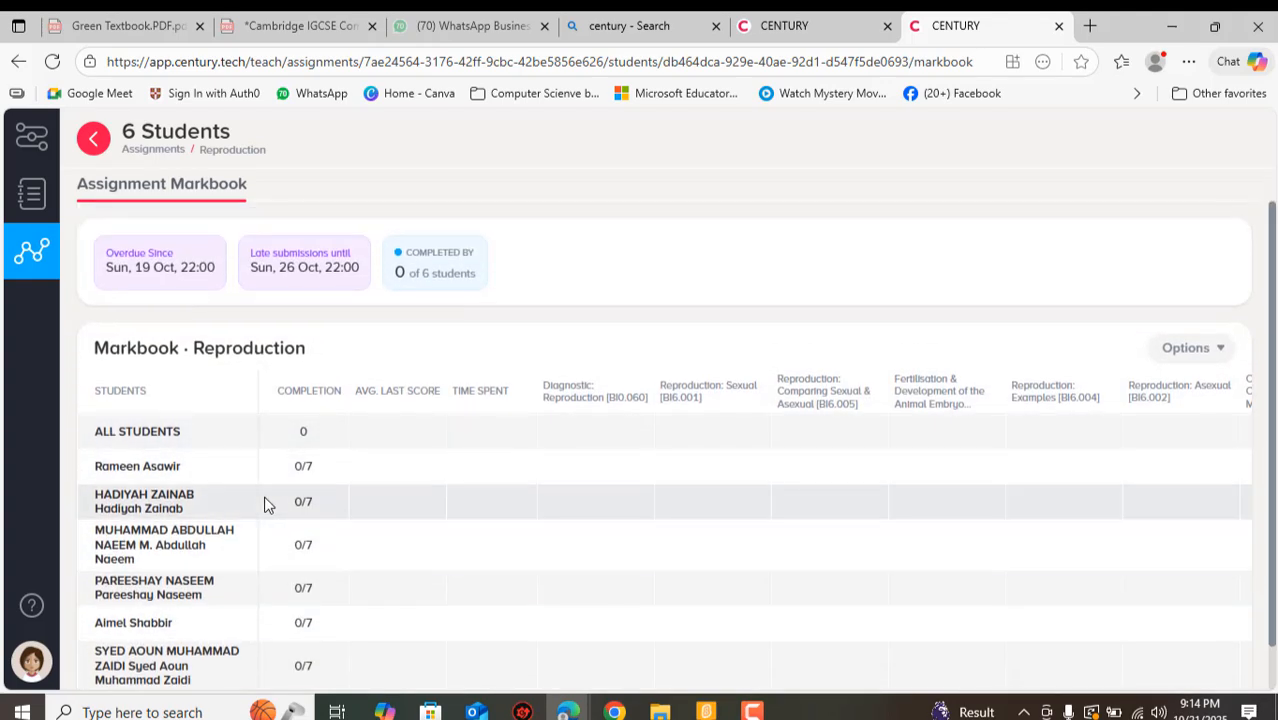
{"action": "left_click", "coordinate": [94, 141]}
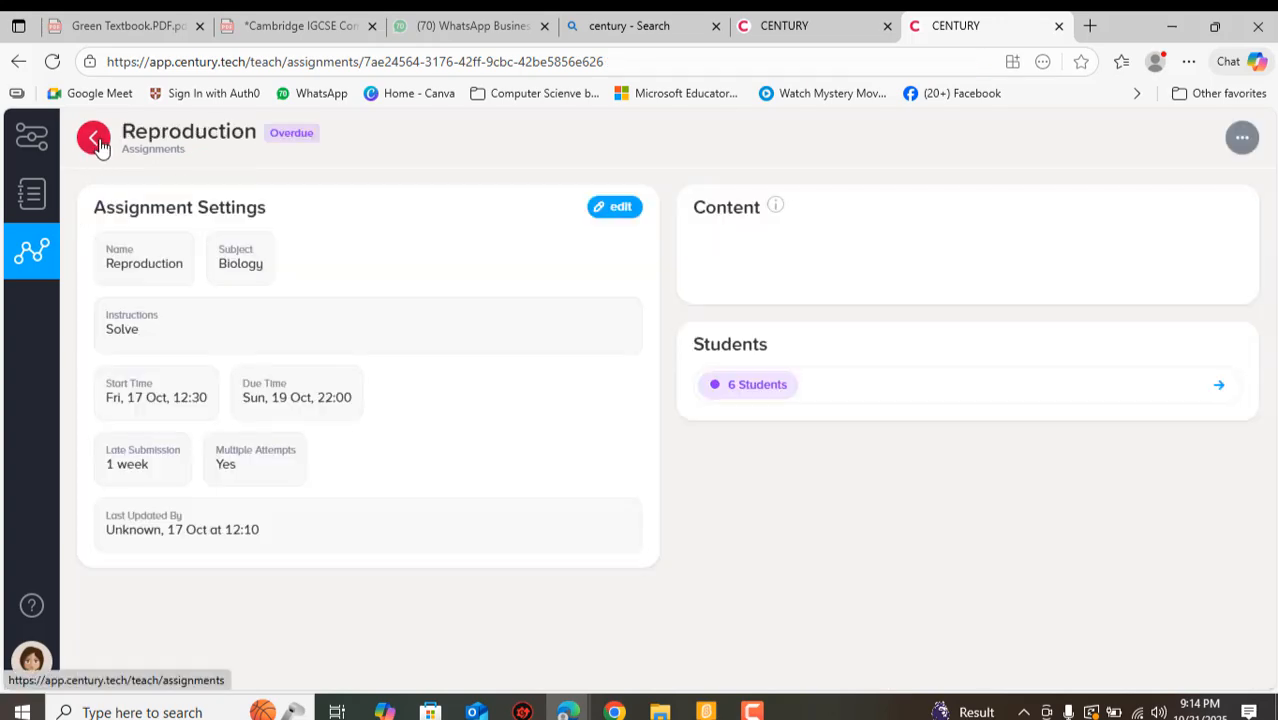
{"action": "left_click", "coordinate": [94, 141]}
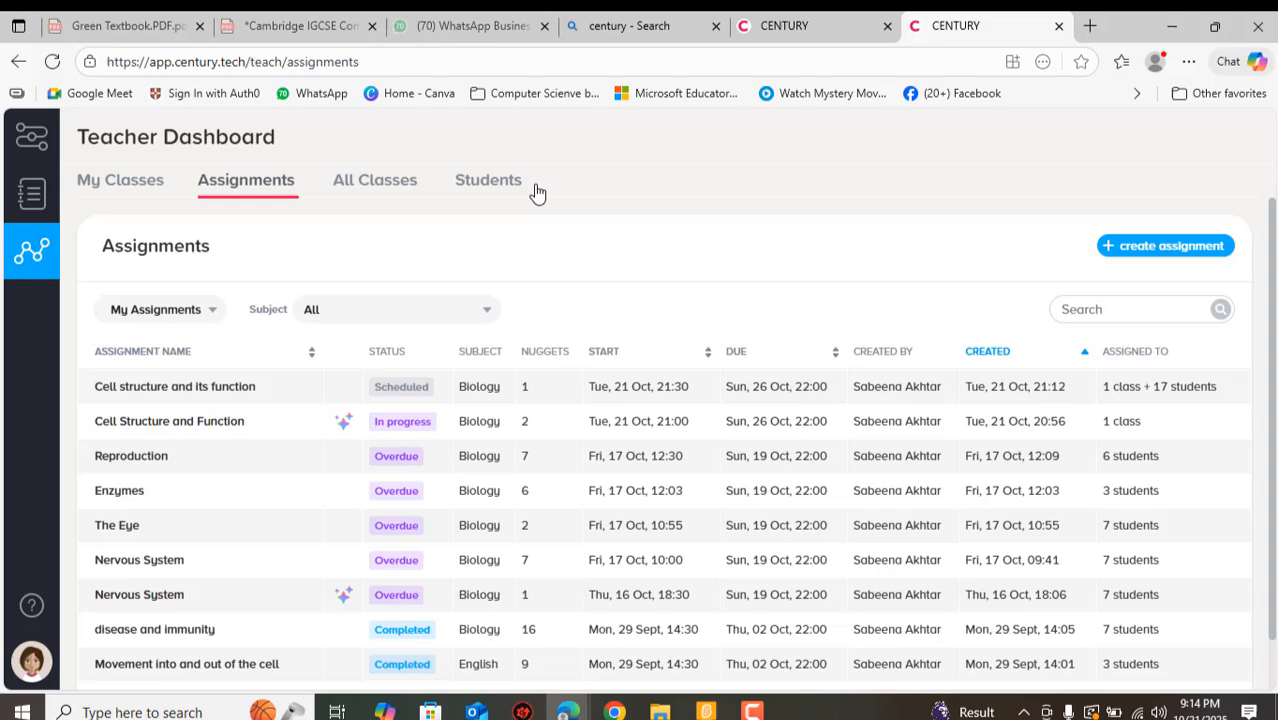
Step: Look through the Students and All Classes pages of the Teacher Dashboard and return to the assignments list
{"action": "left_click", "coordinate": [480, 186]}
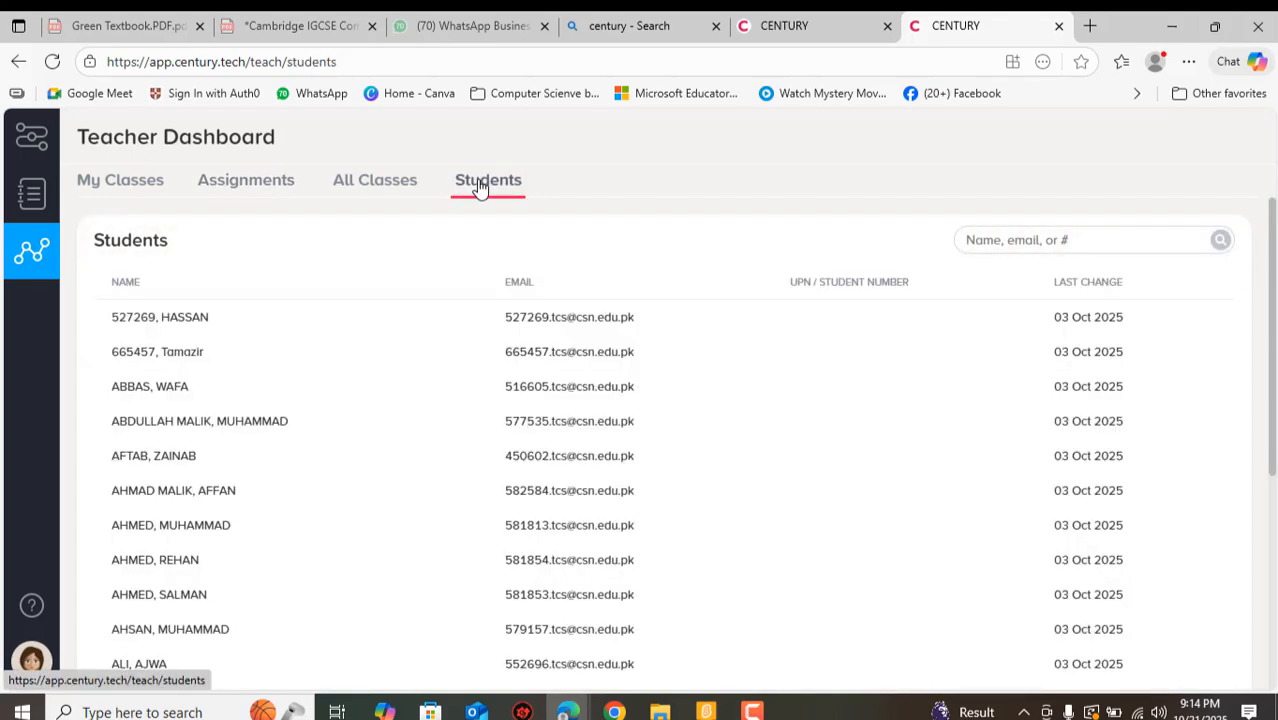
{"action": "left_click", "coordinate": [380, 188]}
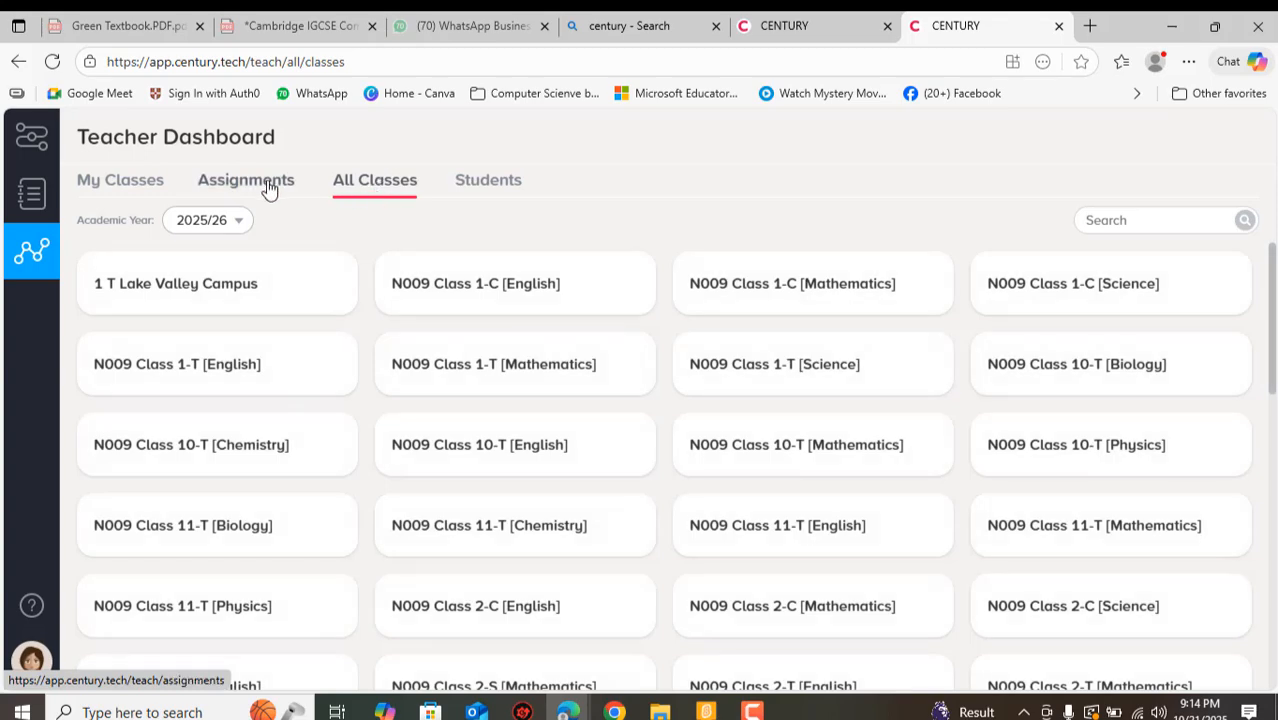
{"action": "left_click", "coordinate": [268, 188]}
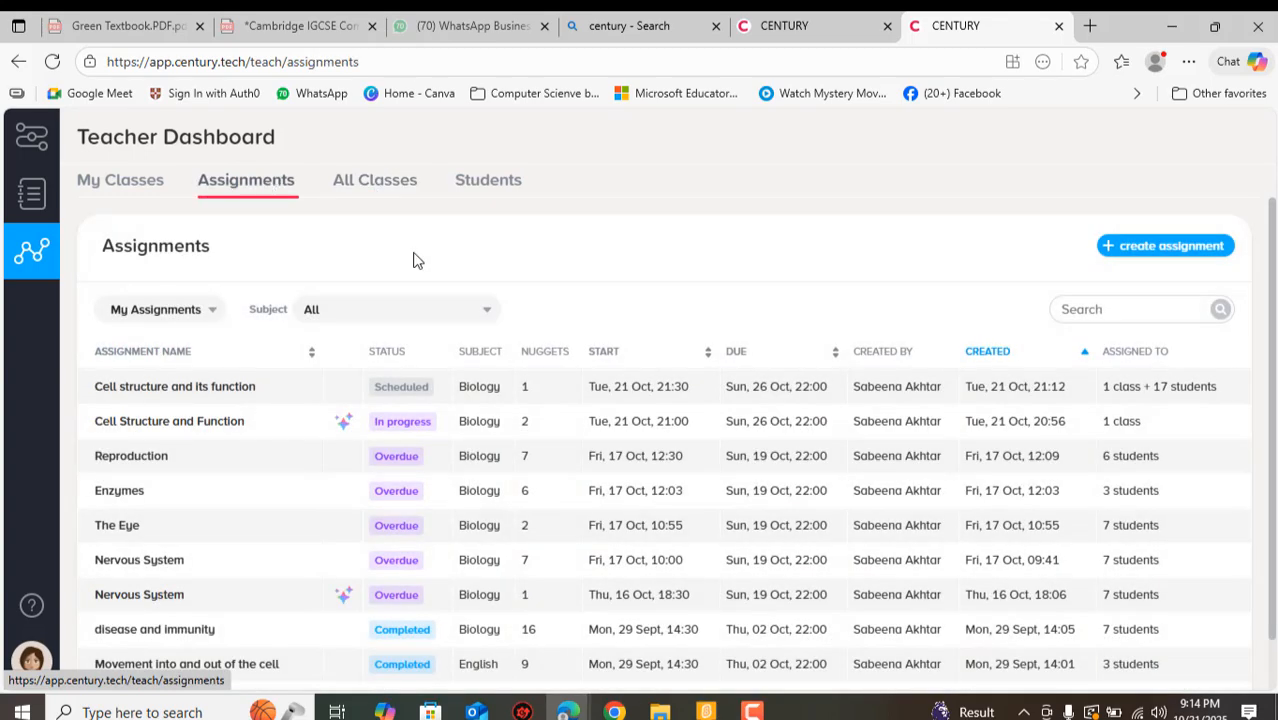
Step: Open N009 Class 9-T [Biology] from My Classes and review the students' activity in its overview
{"action": "left_click", "coordinate": [136, 188]}
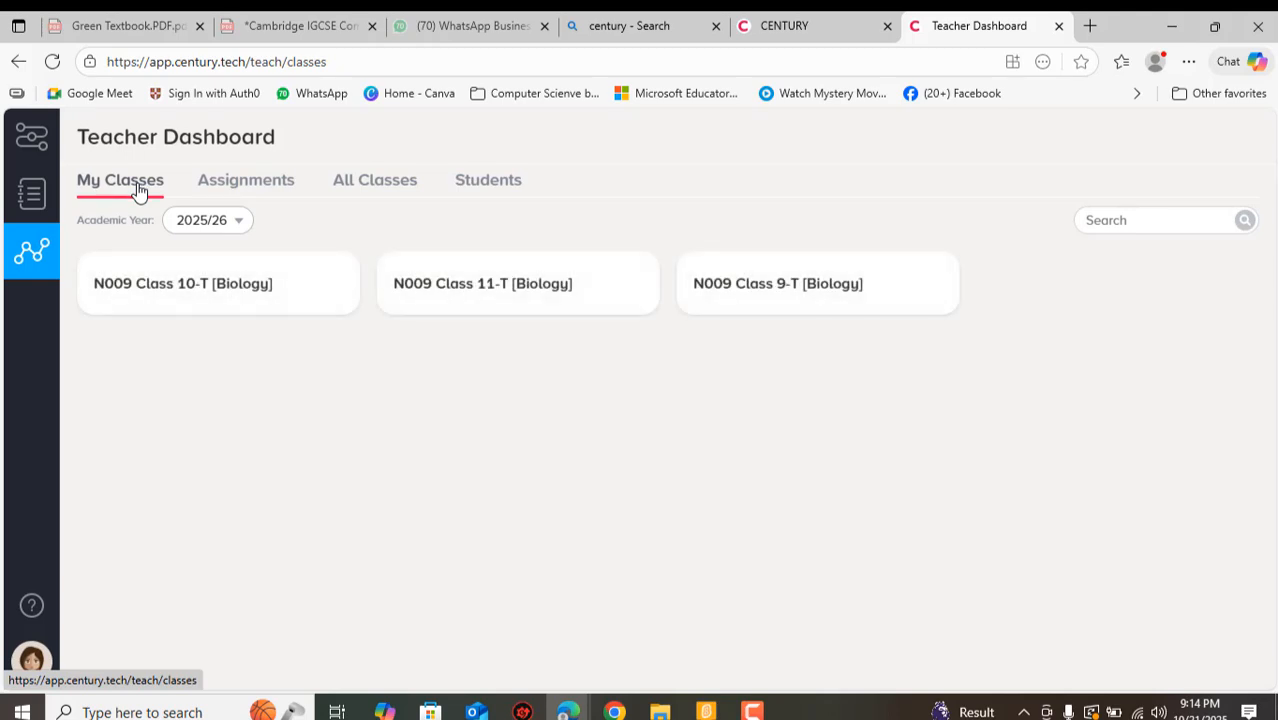
{"action": "left_click", "coordinate": [745, 298]}
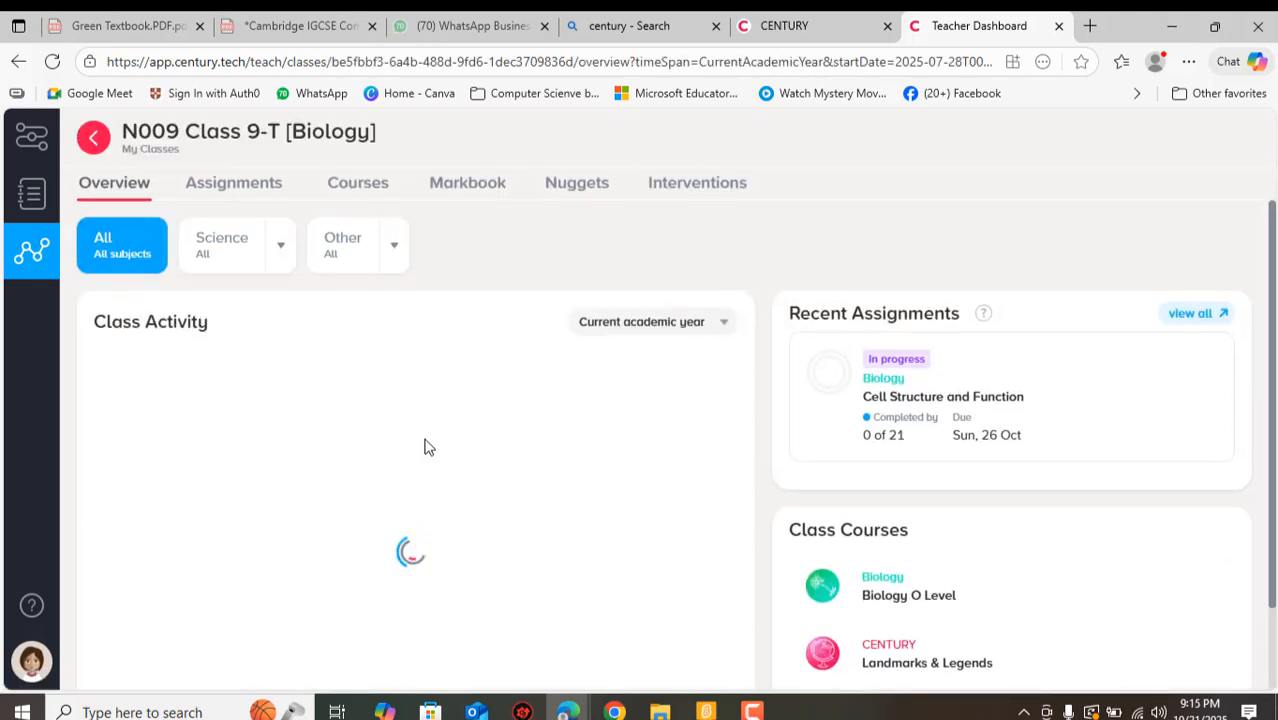
{"action": "scroll", "coordinate": [424, 447], "scroll_direction": "down", "scroll_amount": 1}
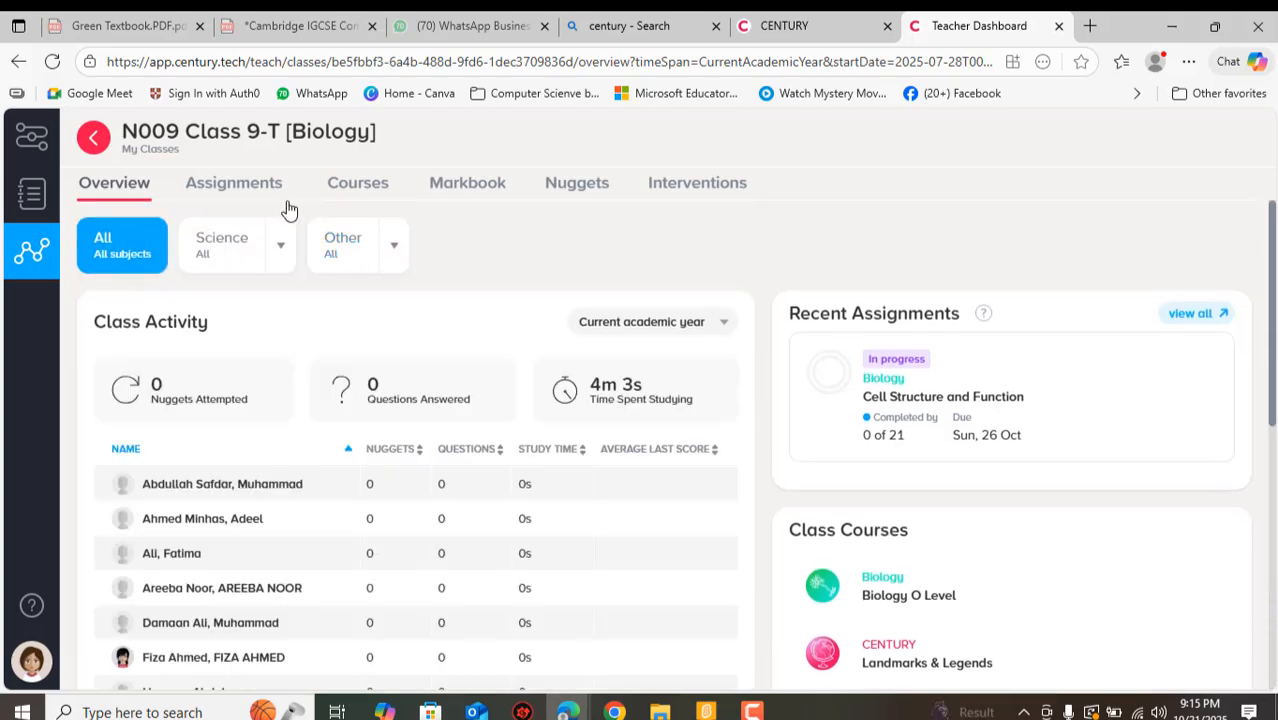
{"action": "scroll", "coordinate": [271, 422], "scroll_direction": "down", "scroll_amount": 5}
{"action": "scroll", "coordinate": [275, 428], "scroll_direction": "down", "scroll_amount": 1}
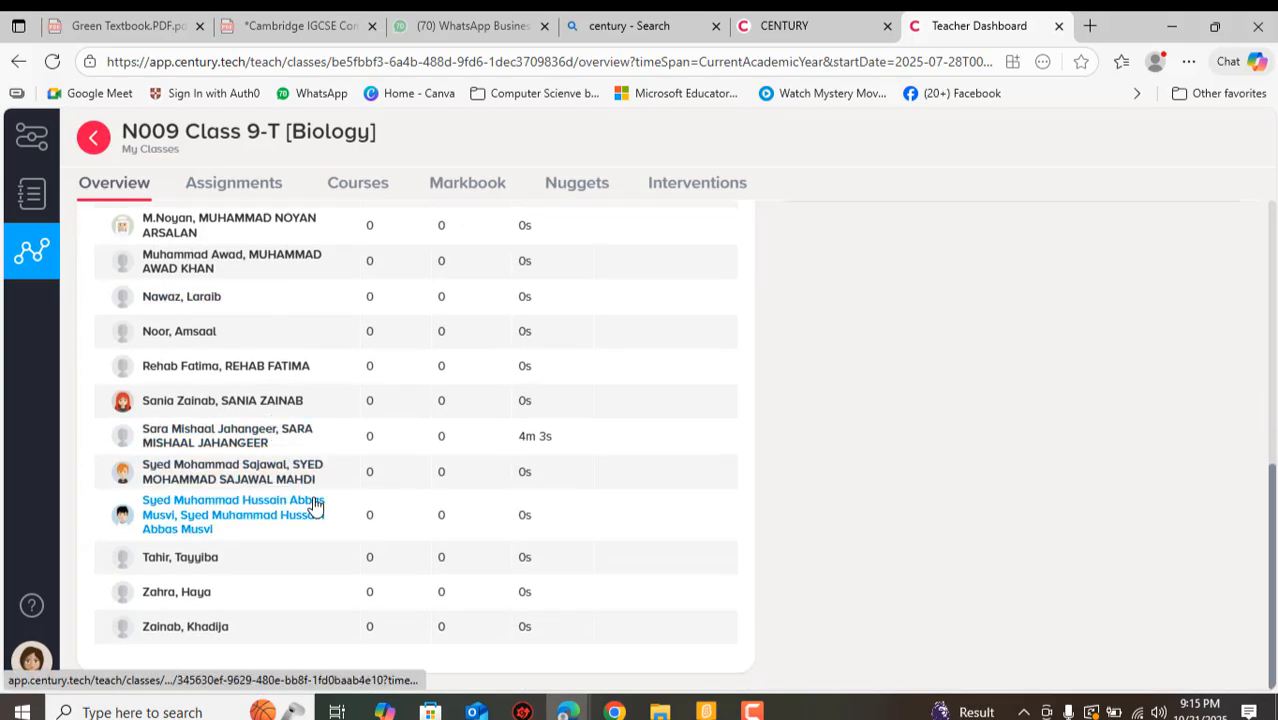
{"action": "scroll", "coordinate": [316, 506], "scroll_direction": "up", "scroll_amount": 6}
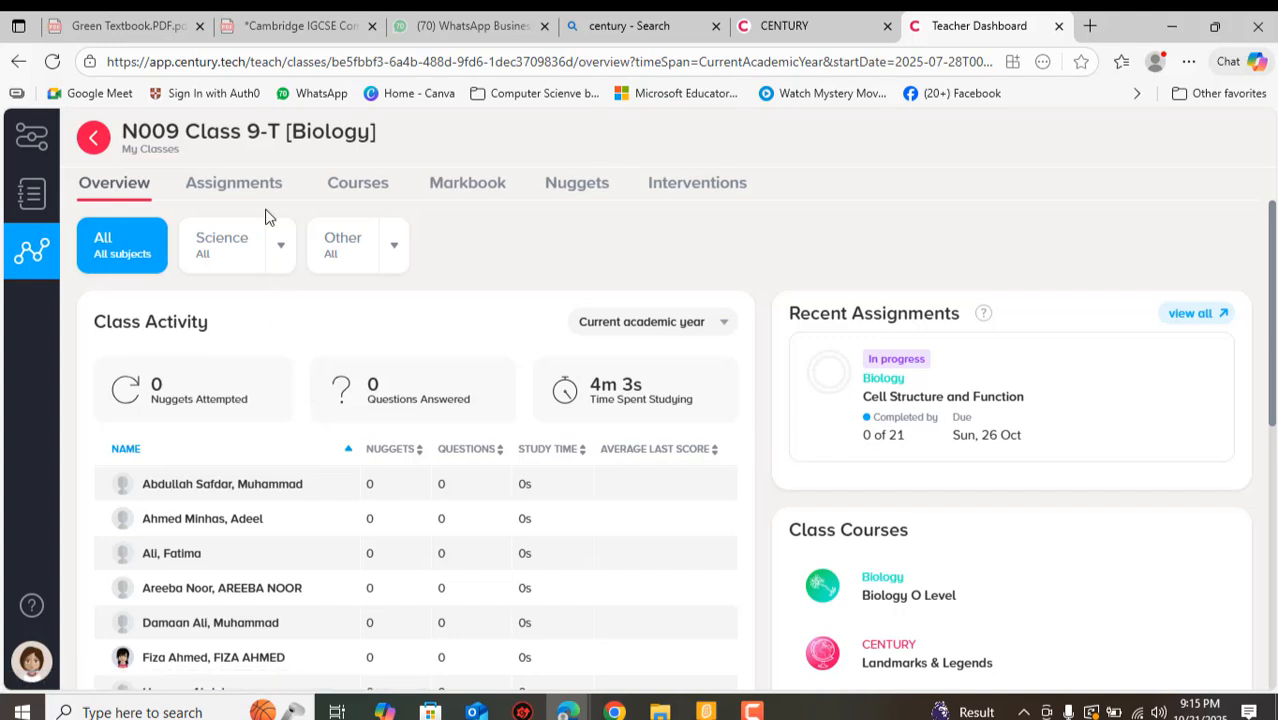
Step: View the assignments of Class 9-T and its blank assignment creation form, cancel the form and return to the class list
{"action": "left_click", "coordinate": [230, 188]}
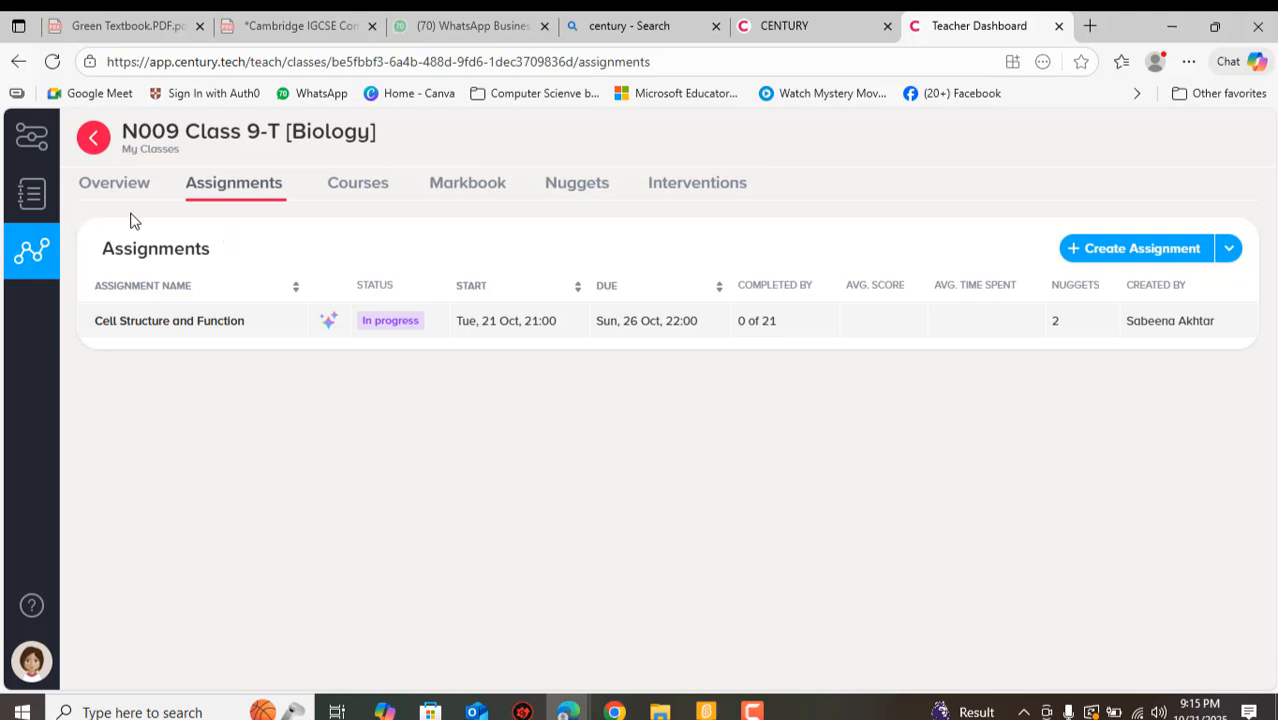
{"action": "left_click", "coordinate": [1118, 257]}
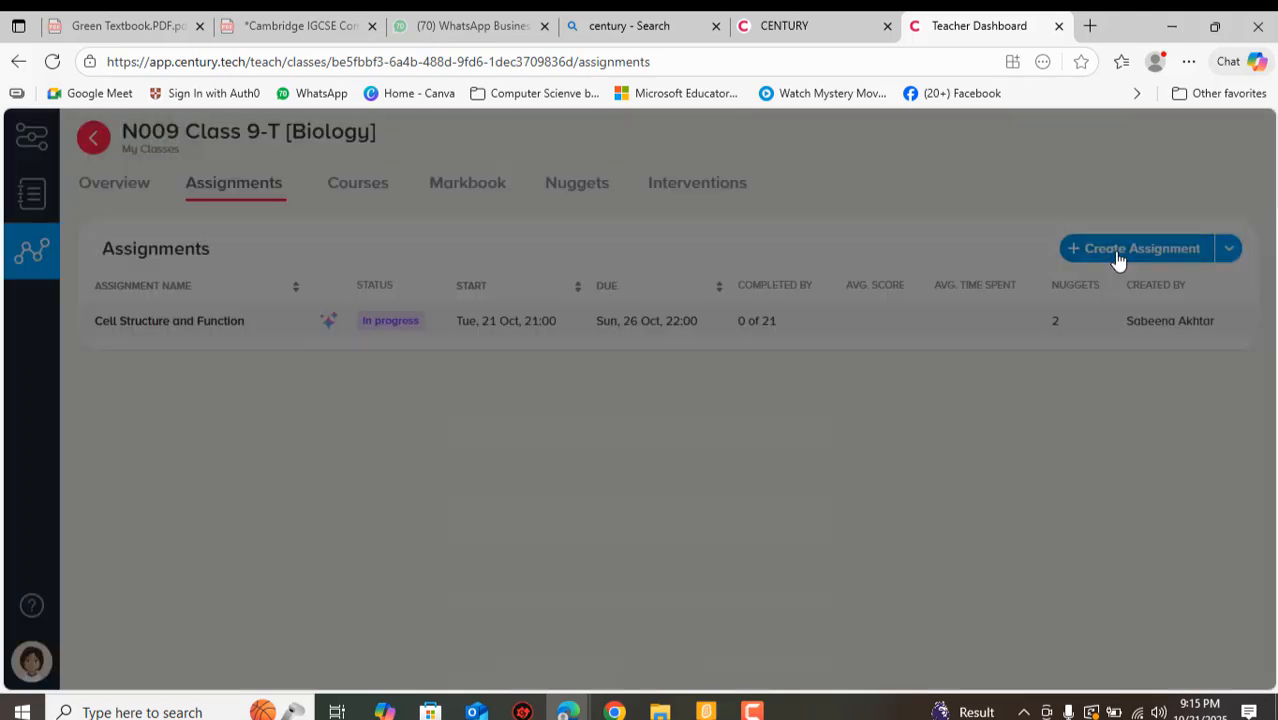
{"action": "scroll", "coordinate": [540, 410], "scroll_direction": "down", "scroll_amount": 2}
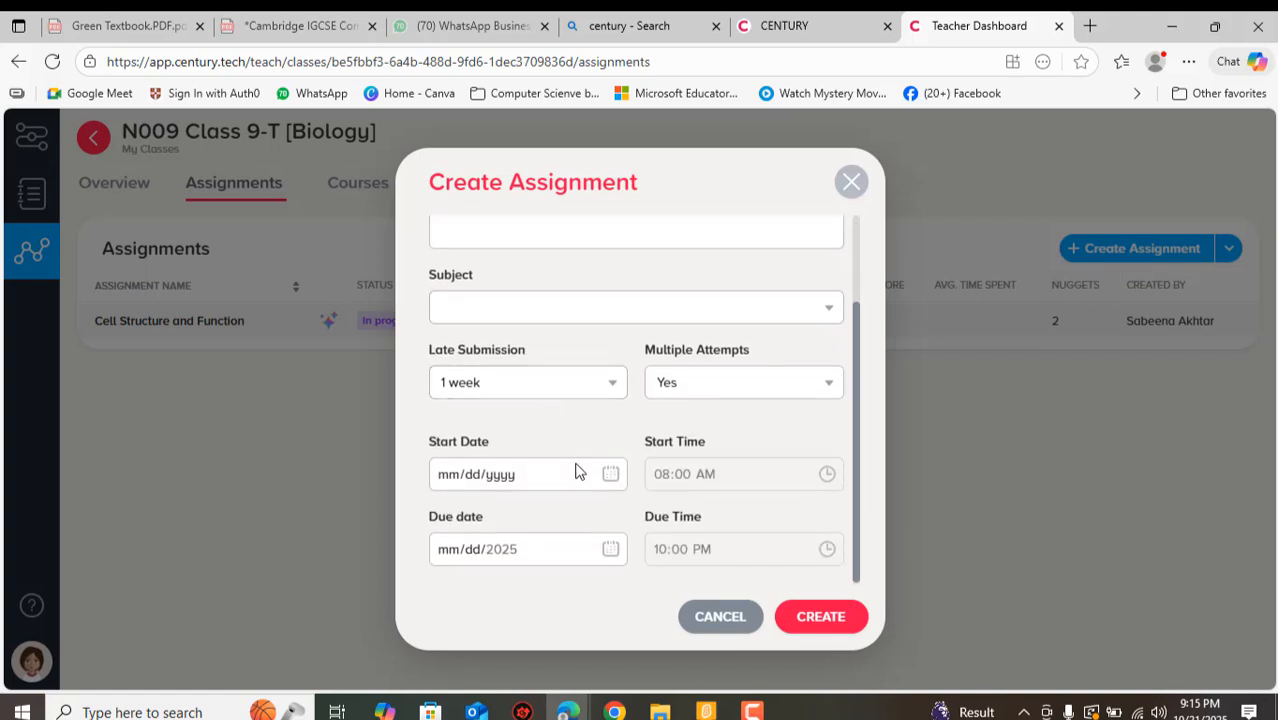
{"action": "scroll", "coordinate": [576, 465], "scroll_direction": "up", "scroll_amount": 3}
{"action": "left_click", "coordinate": [708, 620]}
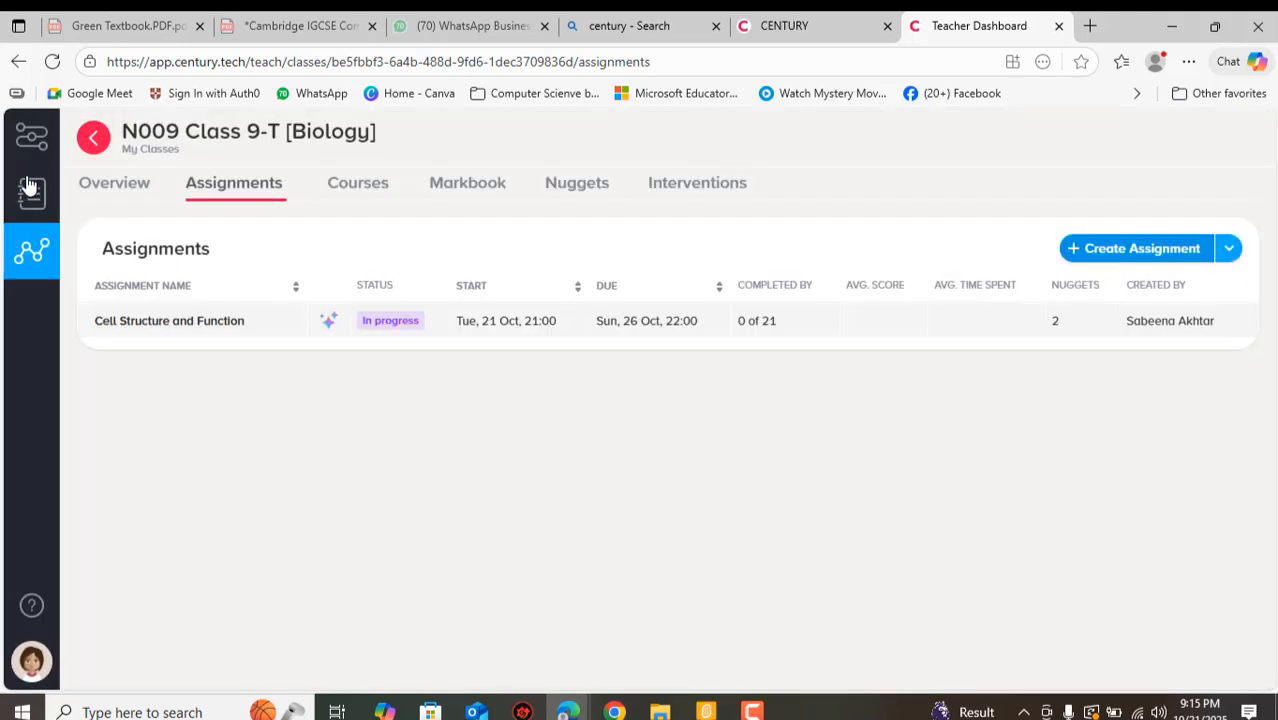
{"action": "left_click", "coordinate": [90, 140]}
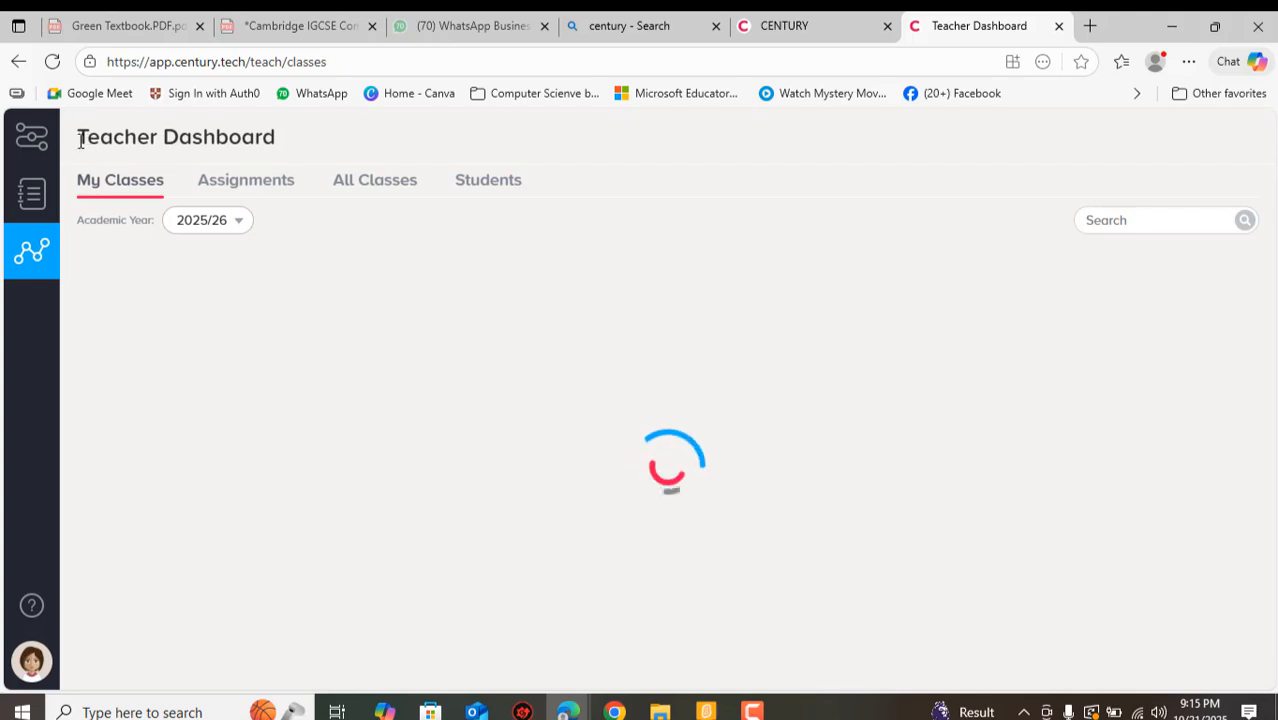